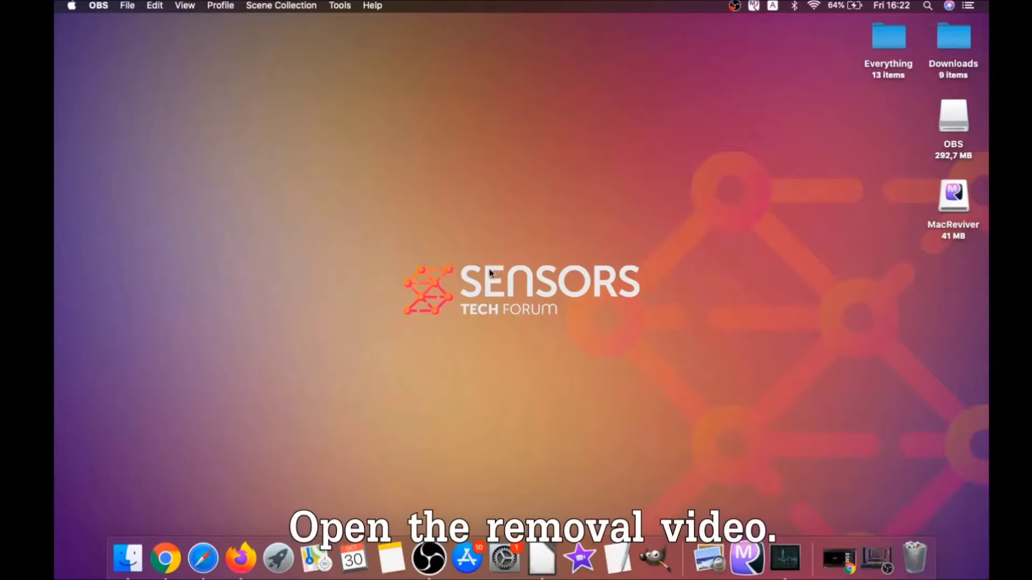
- Download the SpyHunter for Mac installer from the guide page in Chrome and open the downloaded .dmg
{"action": "left_click", "coordinate": [173, 557]}
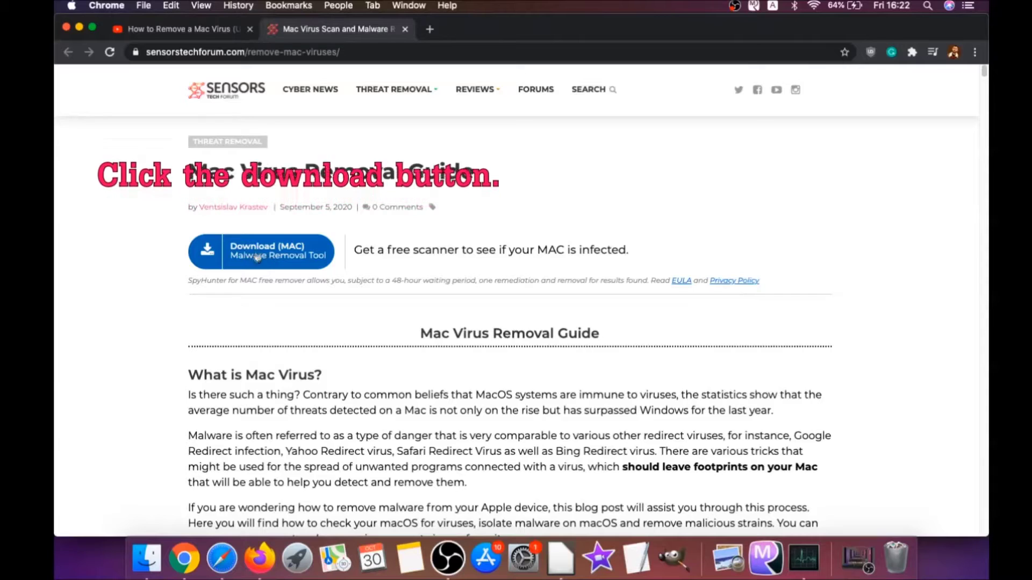
{"action": "left_click", "coordinate": [257, 252]}
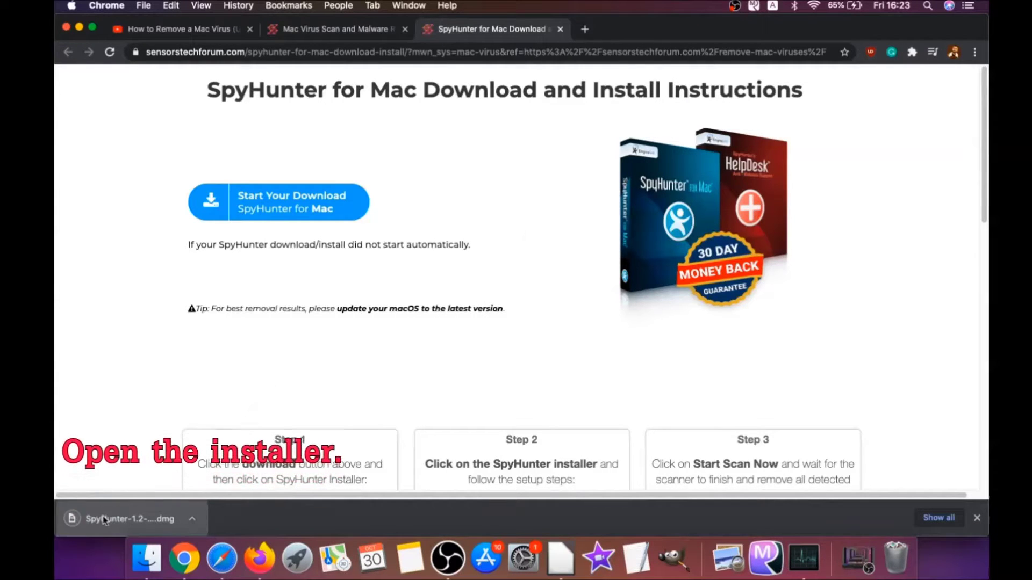
{"action": "left_click", "coordinate": [105, 519]}
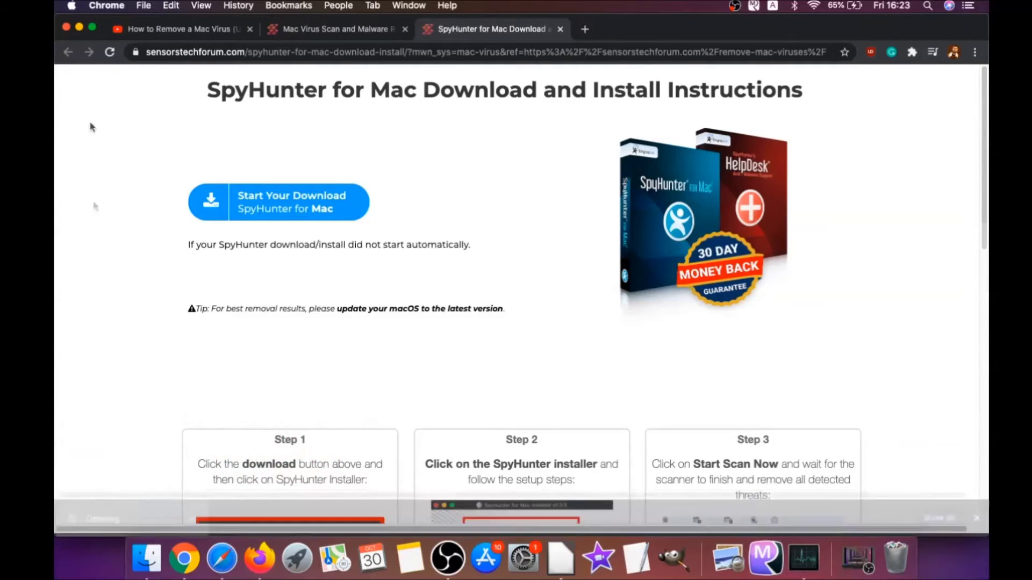
- Launch Install SpyHunter for Mac.app from the disk image and allow it to open
{"action": "left_click", "coordinate": [80, 29]}
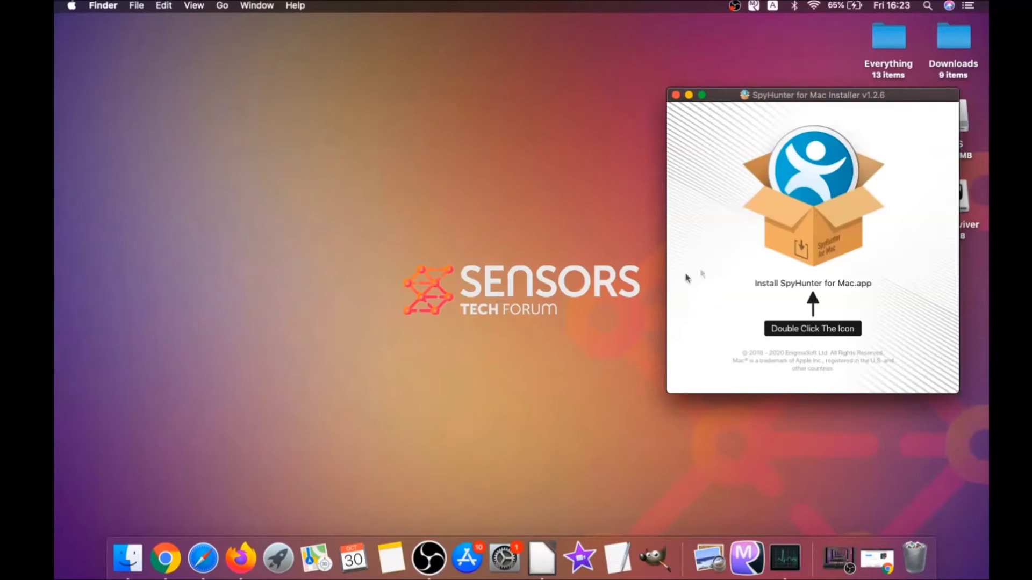
{"action": "double_click", "coordinate": [803, 229]}
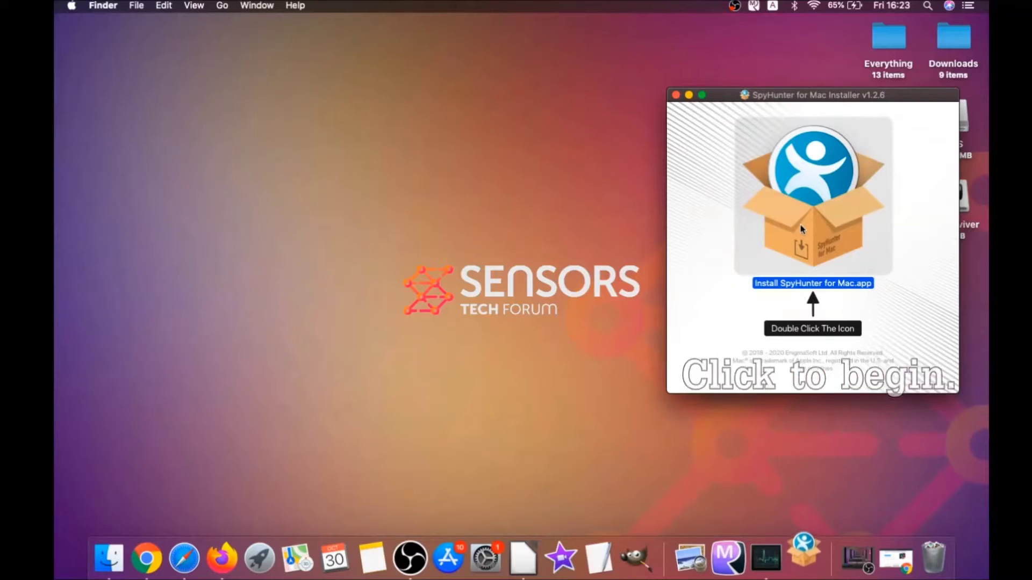
{"action": "left_click", "coordinate": [689, 96]}
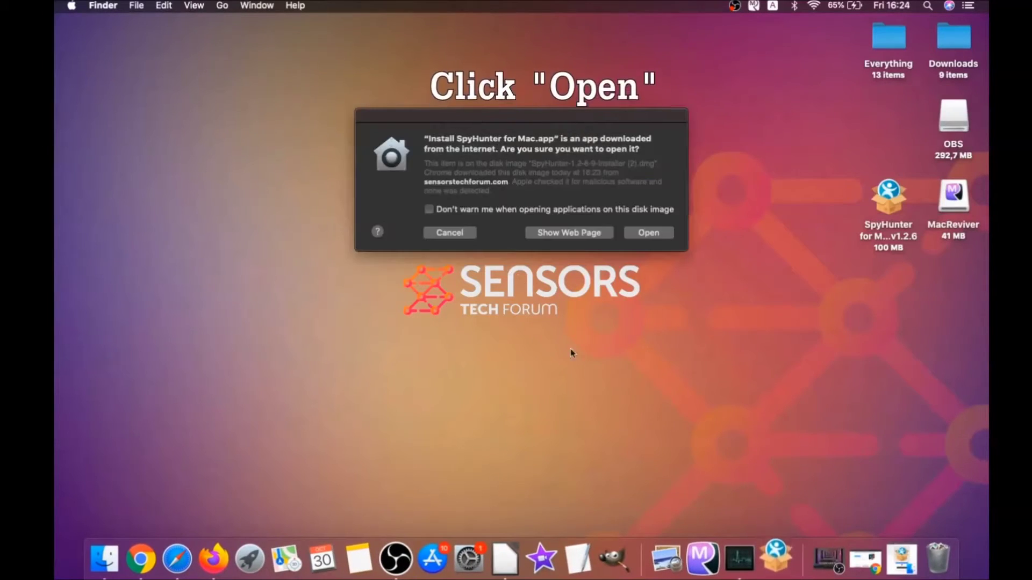
{"action": "left_click", "coordinate": [637, 232]}
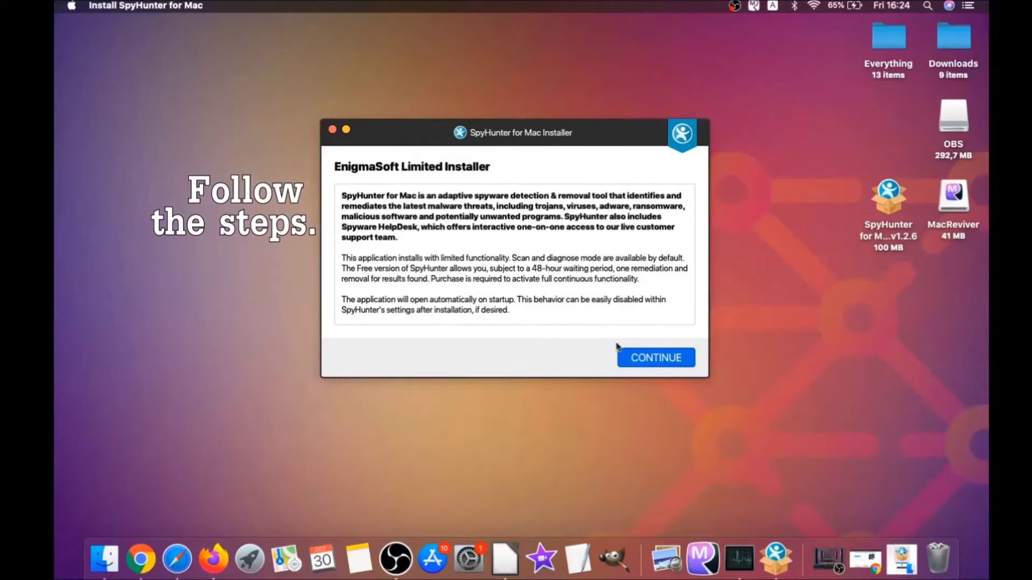
- Continue past the introduction, accept the EULA/TOS terms, and install SpyHunter for Mac
{"action": "left_click", "coordinate": [630, 356]}
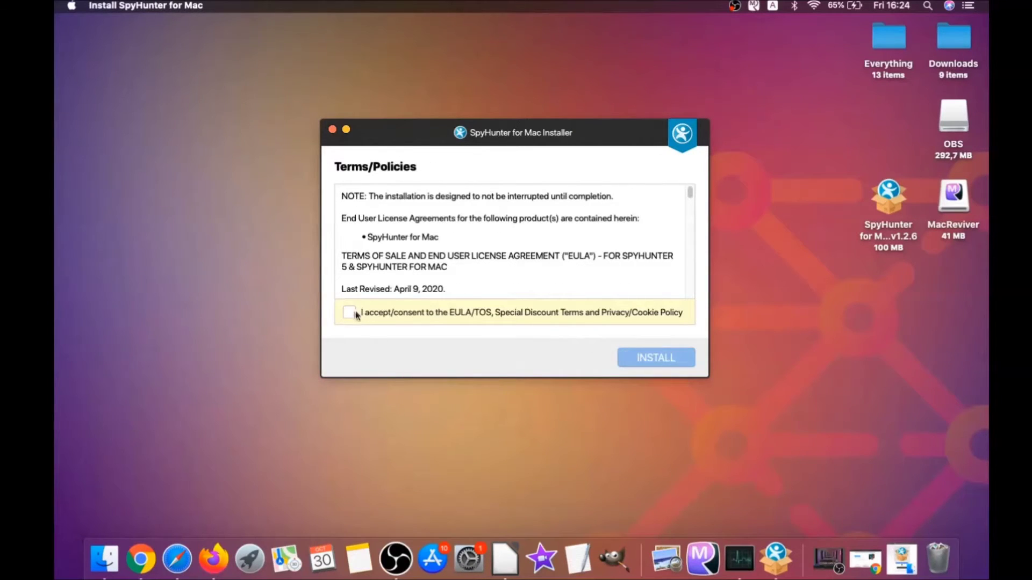
{"action": "left_click", "coordinate": [353, 310]}
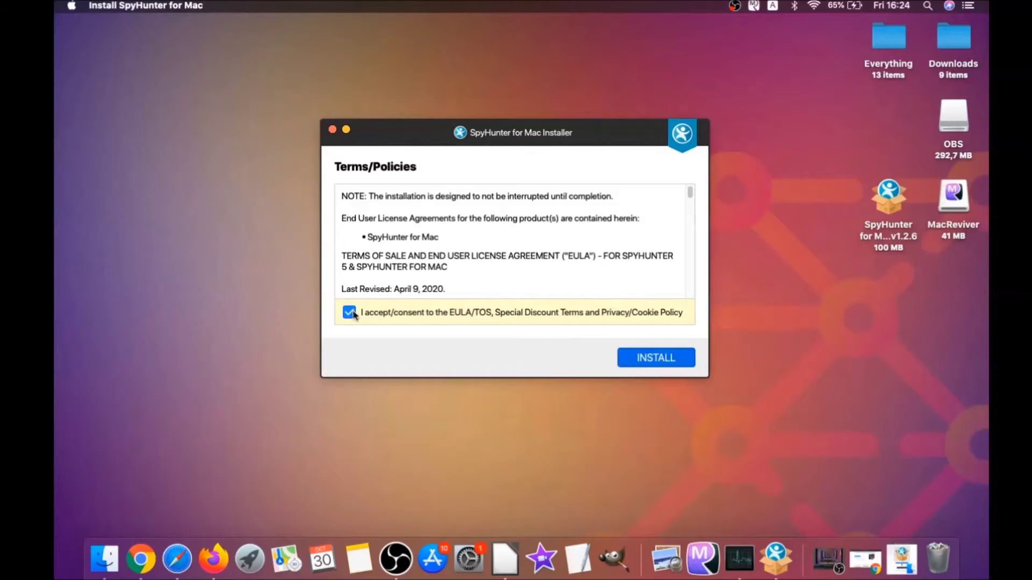
{"action": "left_click", "coordinate": [631, 359]}
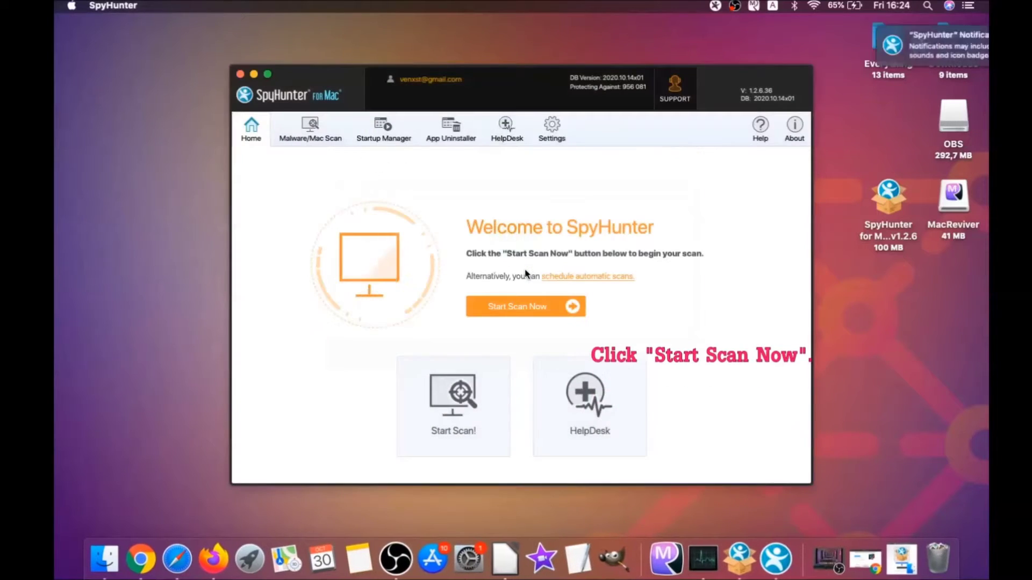
- Scan the Mac, remove the detected malware, then remove the two MacReviver PUPs and finish
{"action": "left_click", "coordinate": [523, 305]}
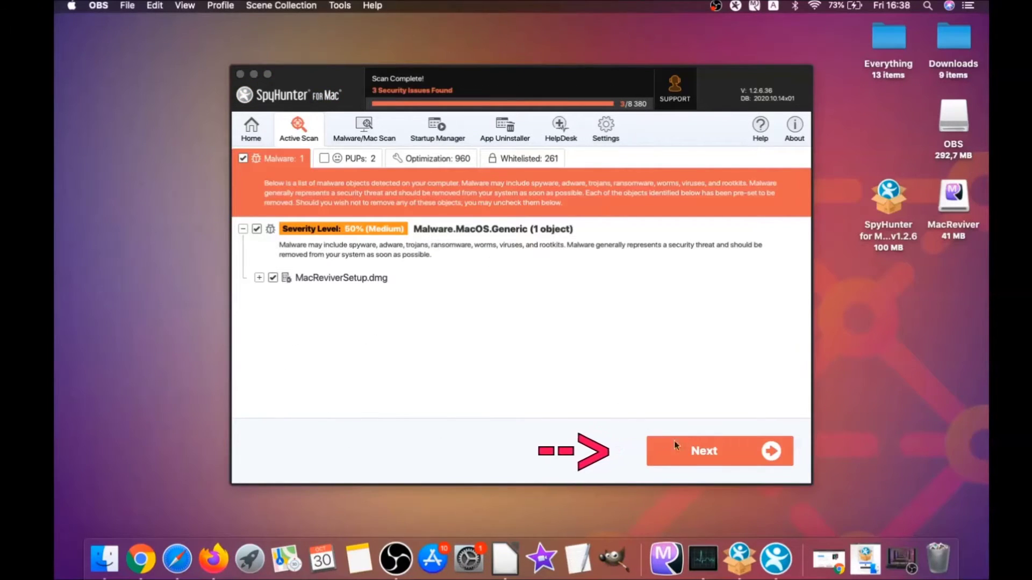
{"action": "left_click", "coordinate": [709, 458]}
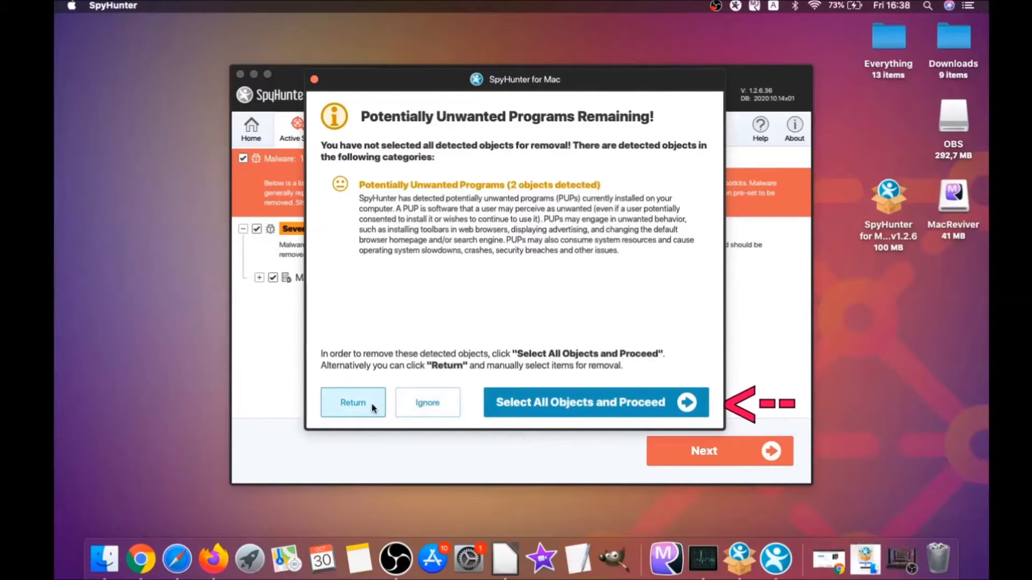
{"action": "left_click", "coordinate": [404, 409]}
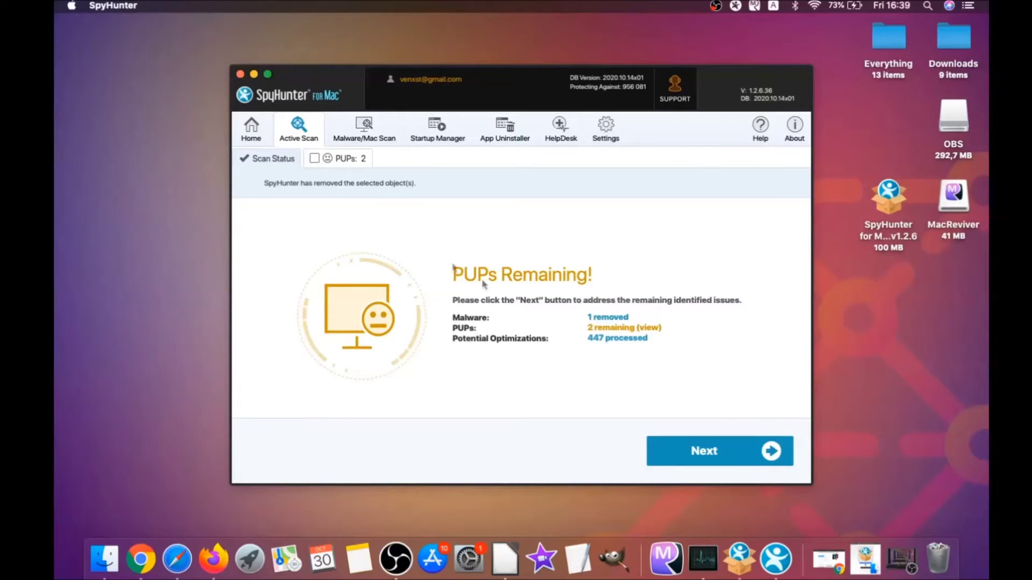
{"action": "left_click", "coordinate": [347, 158]}
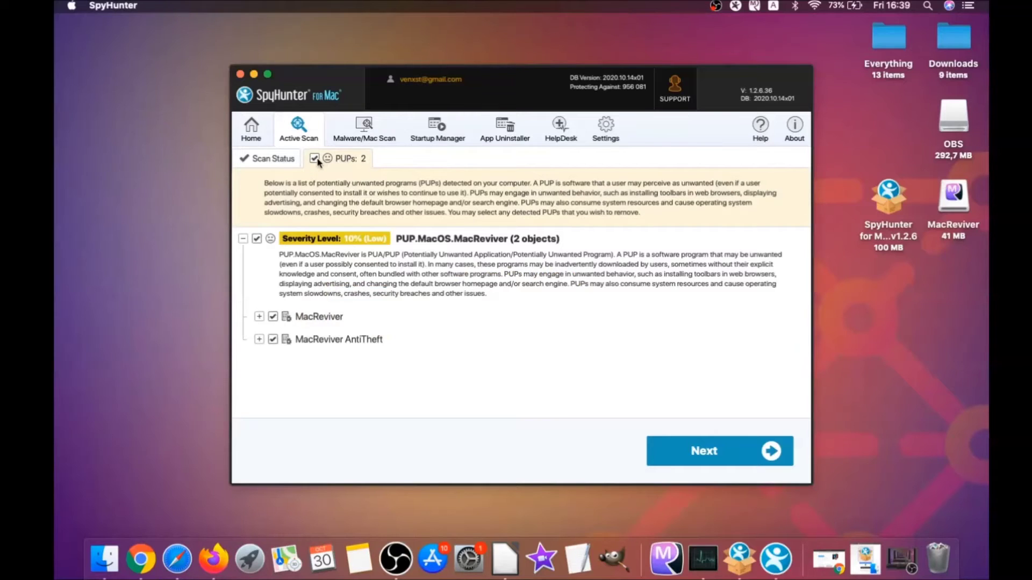
{"action": "left_click", "coordinate": [714, 440]}
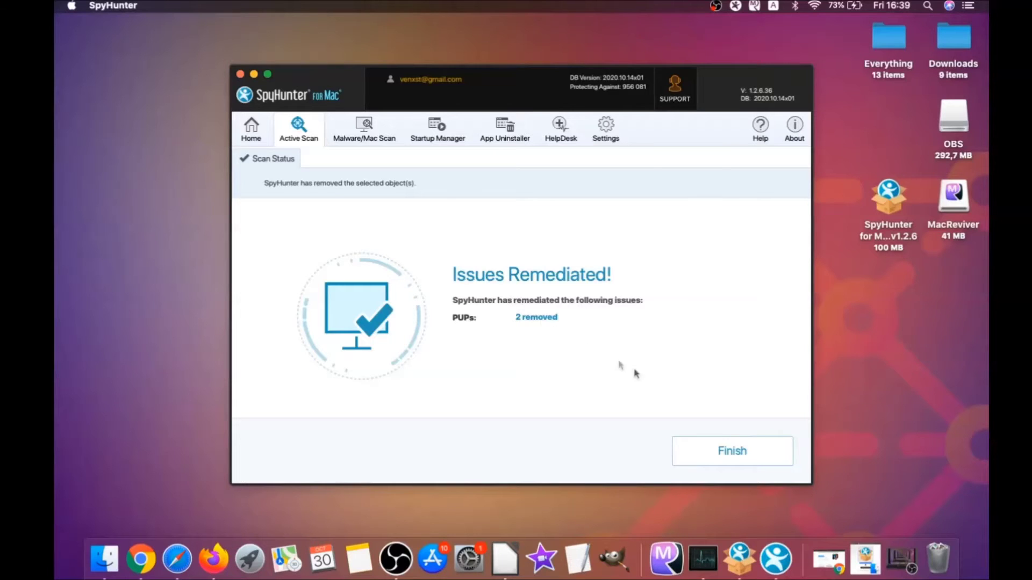
{"action": "left_click", "coordinate": [738, 451]}
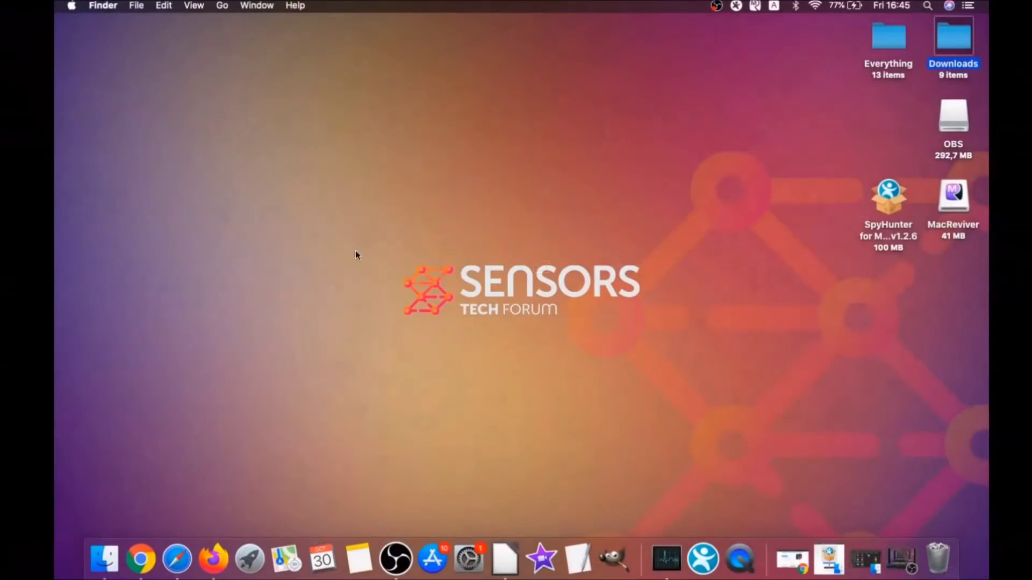
- Open the Applications folder and drag MacReviver.app to the Bin
{"action": "left_click", "coordinate": [223, 7]}
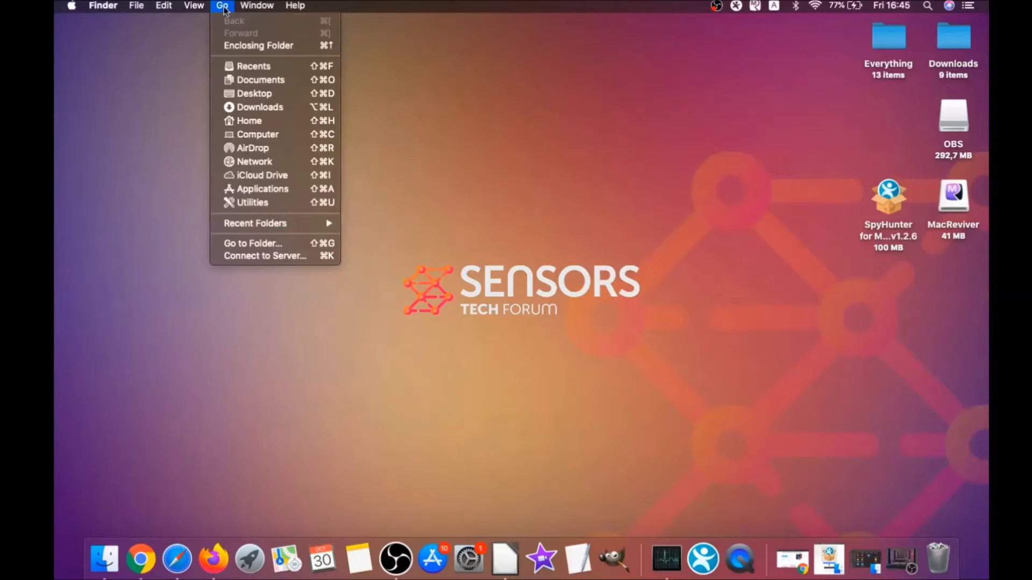
{"action": "left_click", "coordinate": [259, 188]}
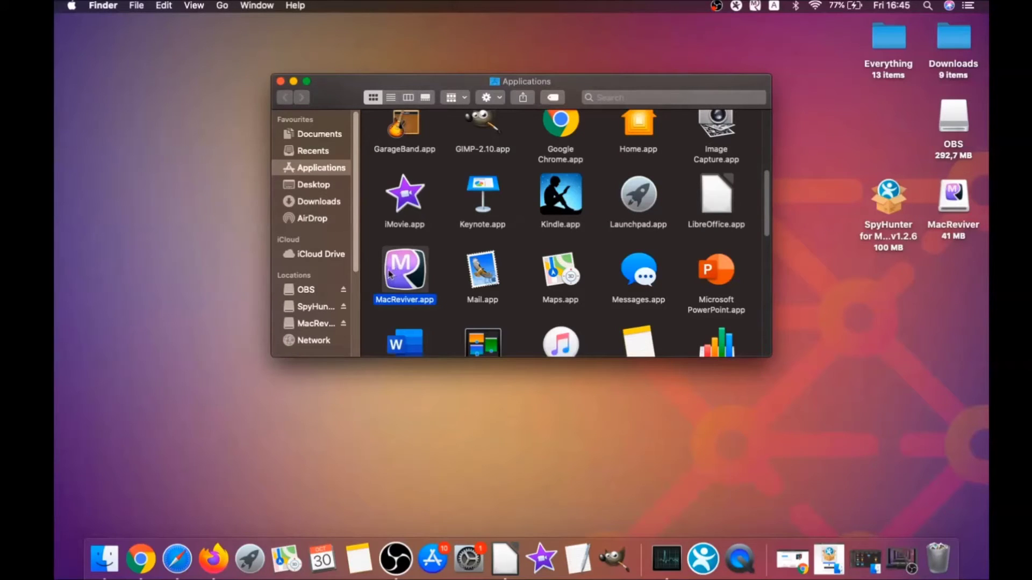
{"action": "left_click_drag", "start_coordinate": [390, 274], "coordinate": [936, 551]}
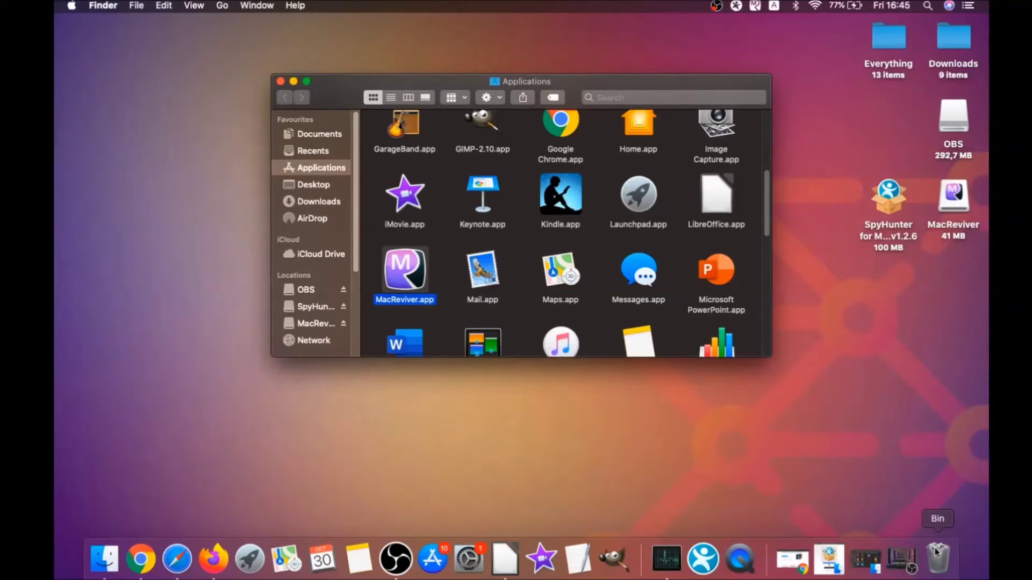
- Close the Applications window and open the Utilities folder from the Go menu
{"action": "left_click", "coordinate": [280, 82]}
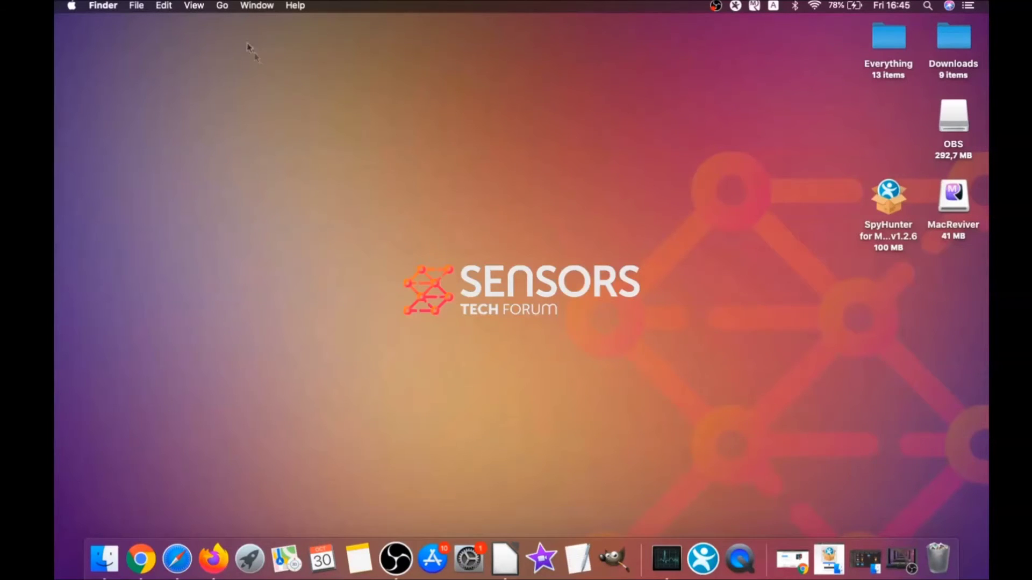
{"action": "left_click", "coordinate": [223, 6]}
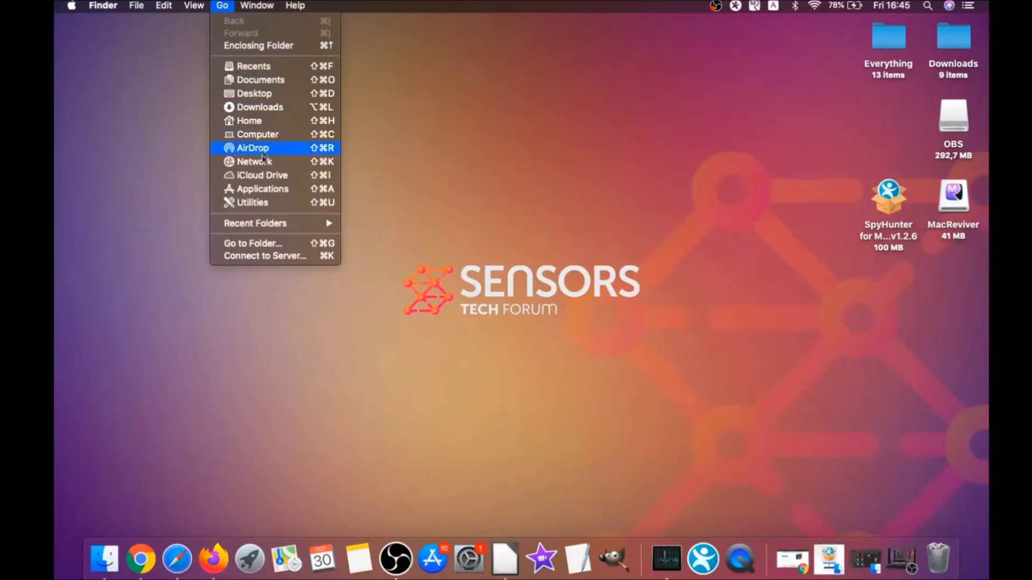
{"action": "left_click", "coordinate": [271, 209]}
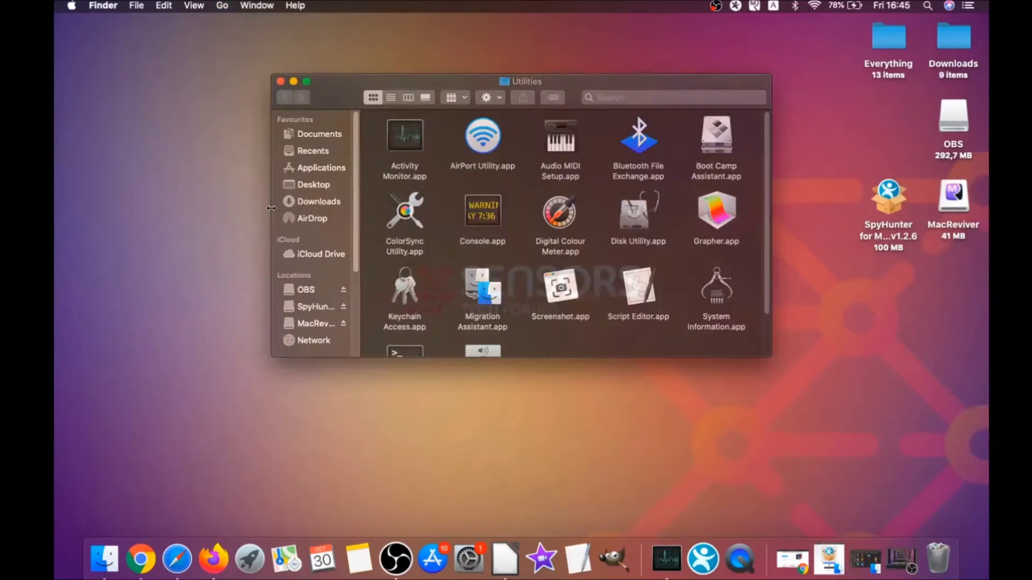
- Launch Activity Monitor and force quit the lsd process
{"action": "double_click", "coordinate": [405, 141]}
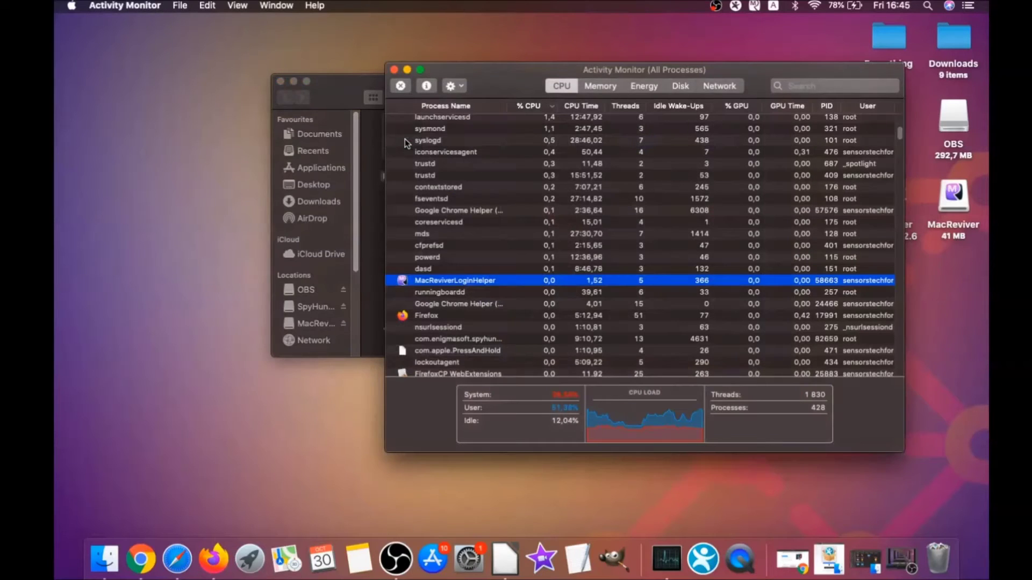
{"action": "left_click", "coordinate": [436, 281]}
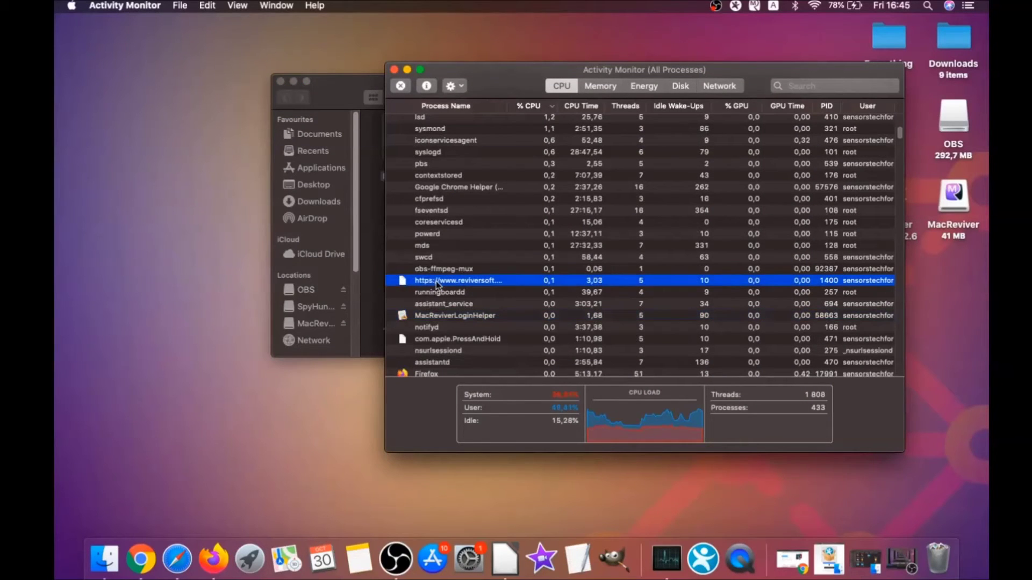
{"action": "scroll", "coordinate": [440, 290], "scroll_direction": "down", "scroll_amount": 5}
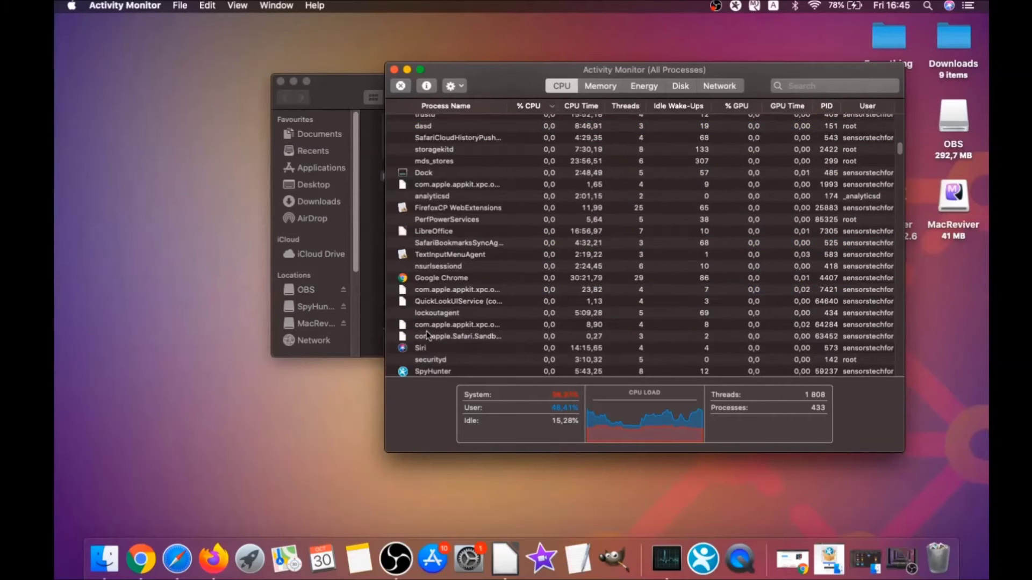
{"action": "scroll", "coordinate": [430, 324], "scroll_direction": "up", "scroll_amount": 5}
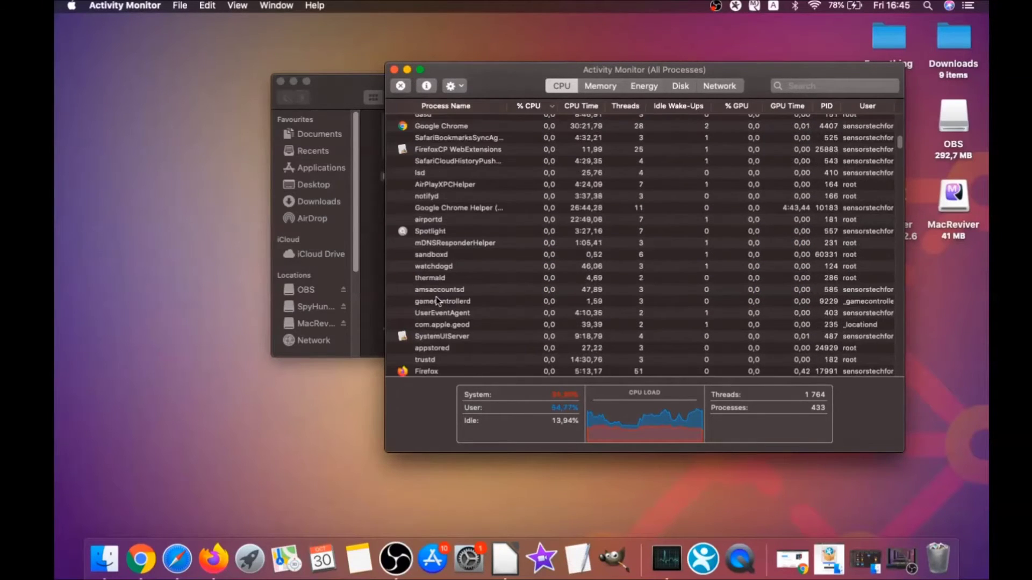
{"action": "scroll", "coordinate": [435, 223], "scroll_direction": "up", "scroll_amount": 2}
{"action": "left_click", "coordinate": [435, 224]}
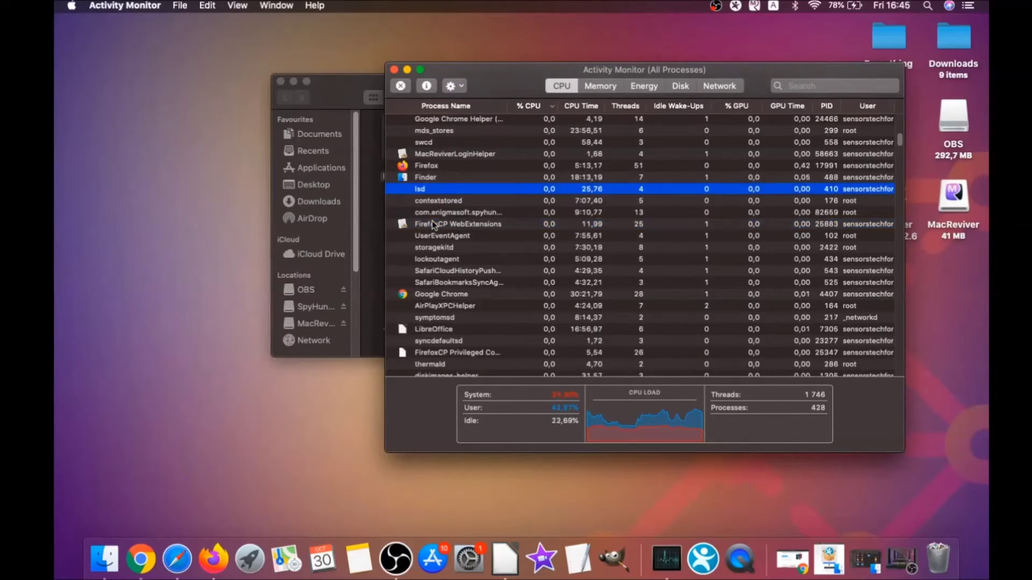
{"action": "left_click", "coordinate": [401, 86]}
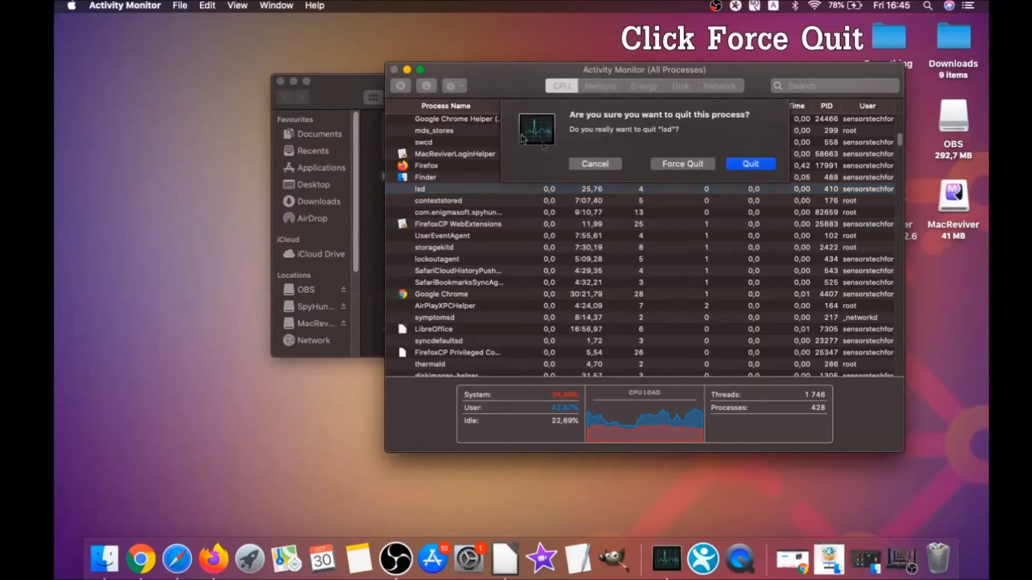
{"action": "left_click", "coordinate": [683, 163]}
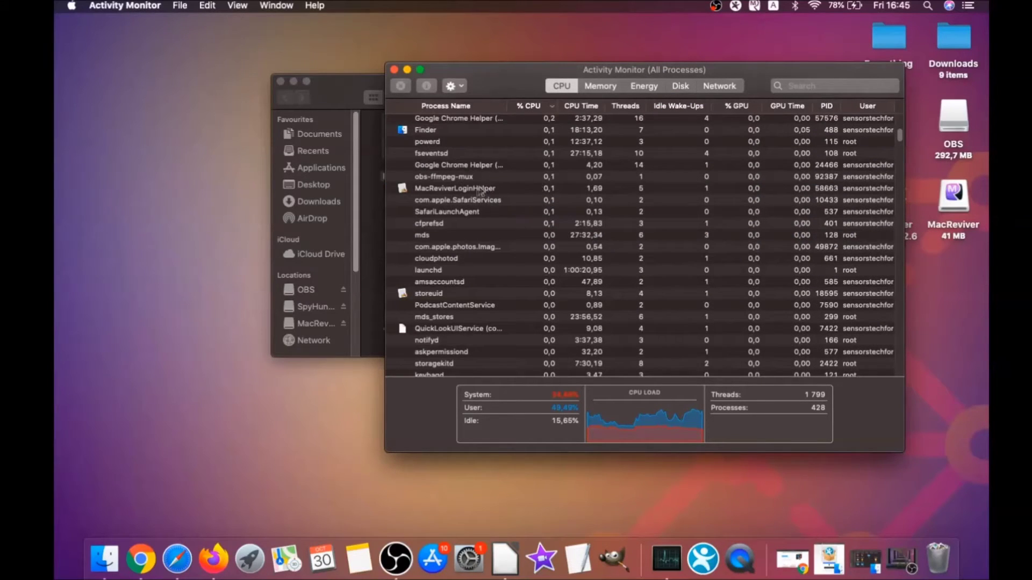
- Force quit MacReviverLoginHelper, then close Activity Monitor and the Utilities window
{"action": "left_click", "coordinate": [477, 189]}
{"action": "left_click", "coordinate": [406, 88]}
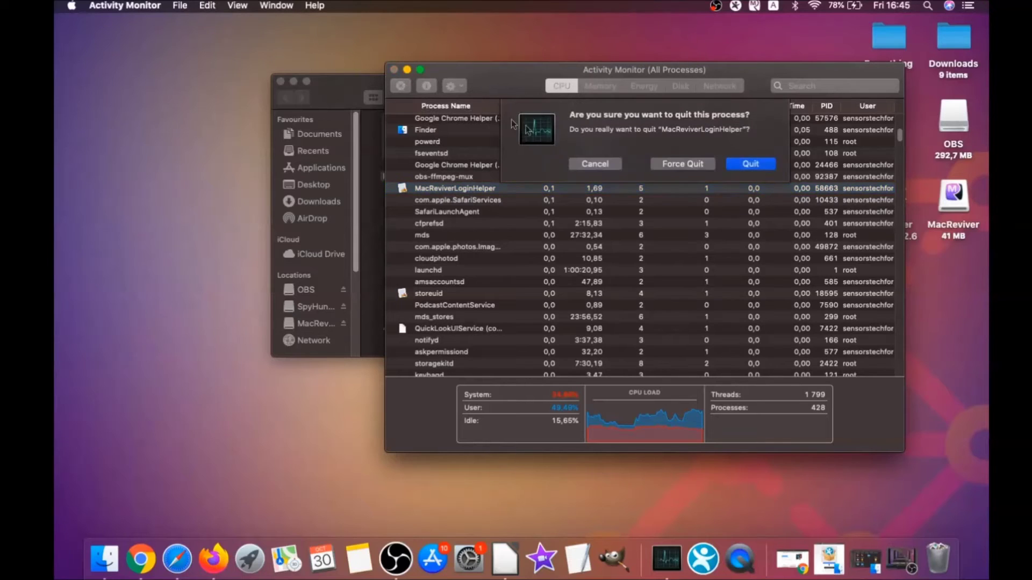
{"action": "left_click", "coordinate": [669, 165]}
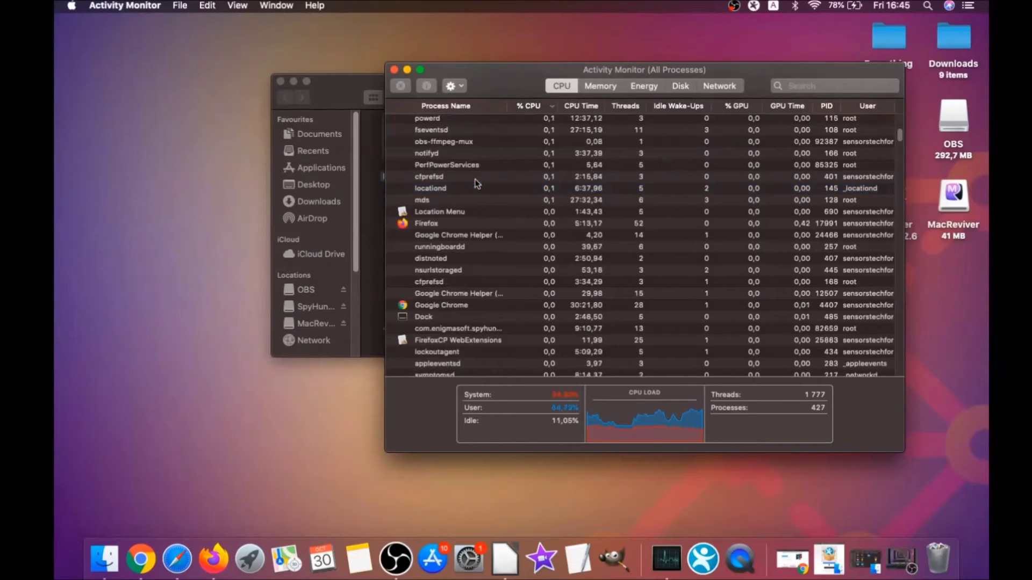
{"action": "scroll", "coordinate": [476, 184], "scroll_direction": "up", "scroll_amount": 5}
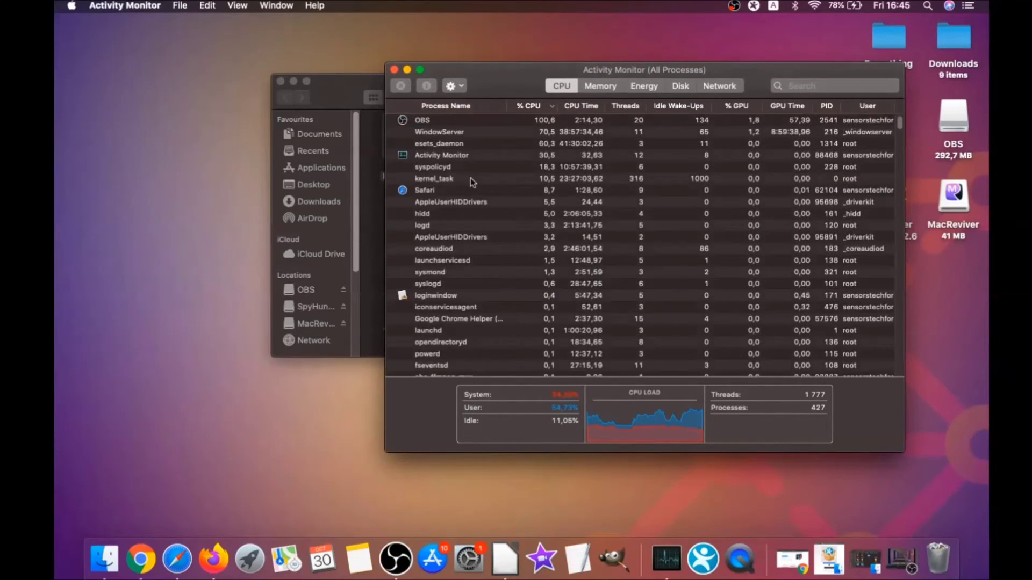
{"action": "left_click", "coordinate": [393, 69]}
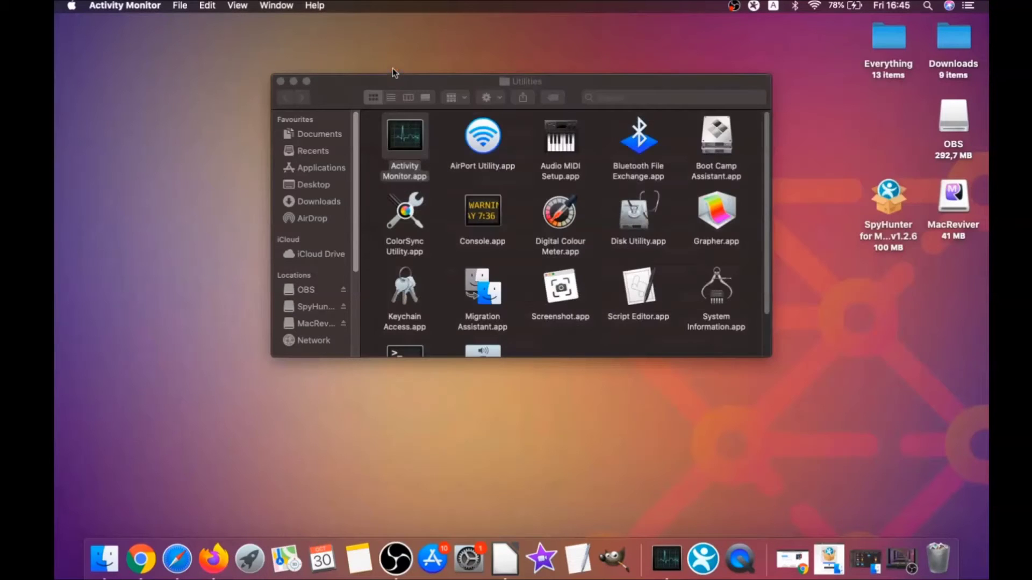
{"action": "left_click", "coordinate": [280, 82]}
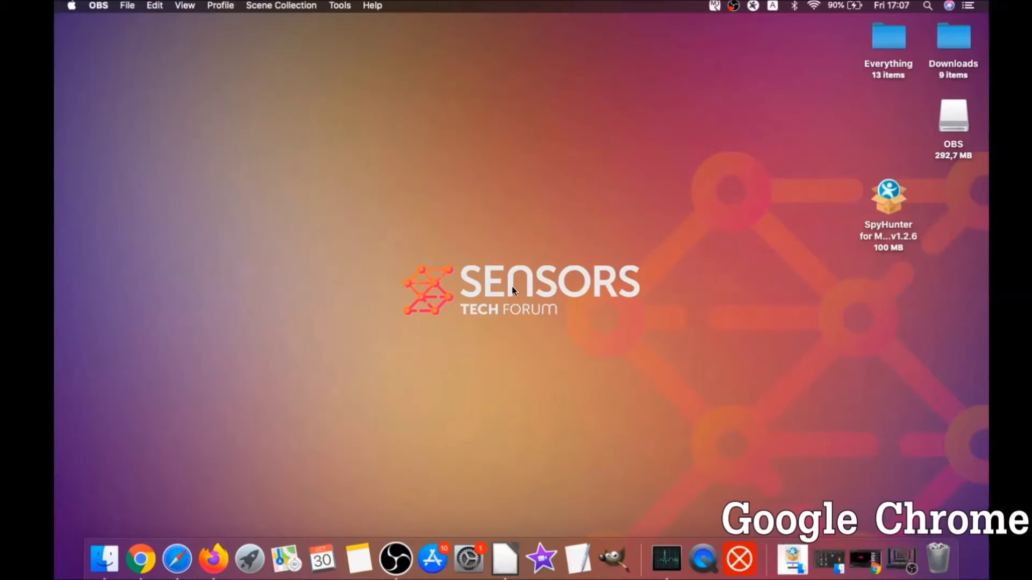
- Launch Chrome and enter about://settings/clearBrowserData in the address bar
{"action": "left_click", "coordinate": [141, 559]}
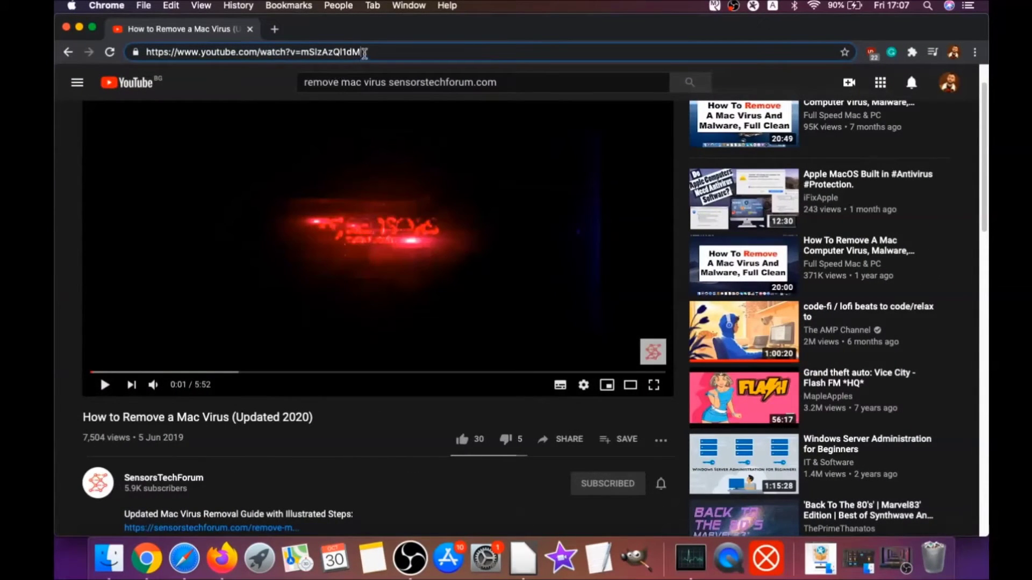
{"action": "left_click", "coordinate": [363, 54]}
{"action": "type", "text": "about:"}
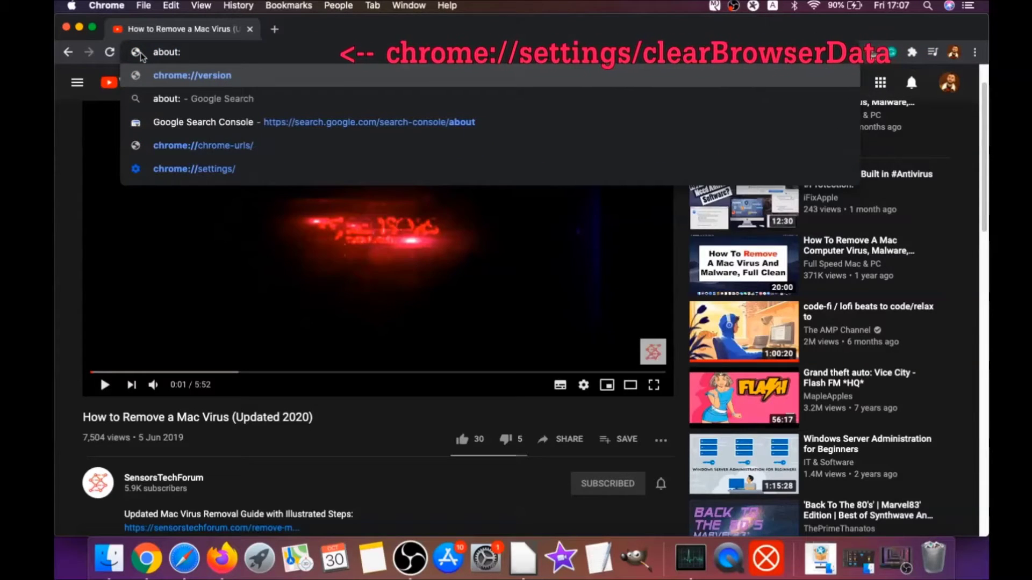
{"action": "type", "text": "//settings"}
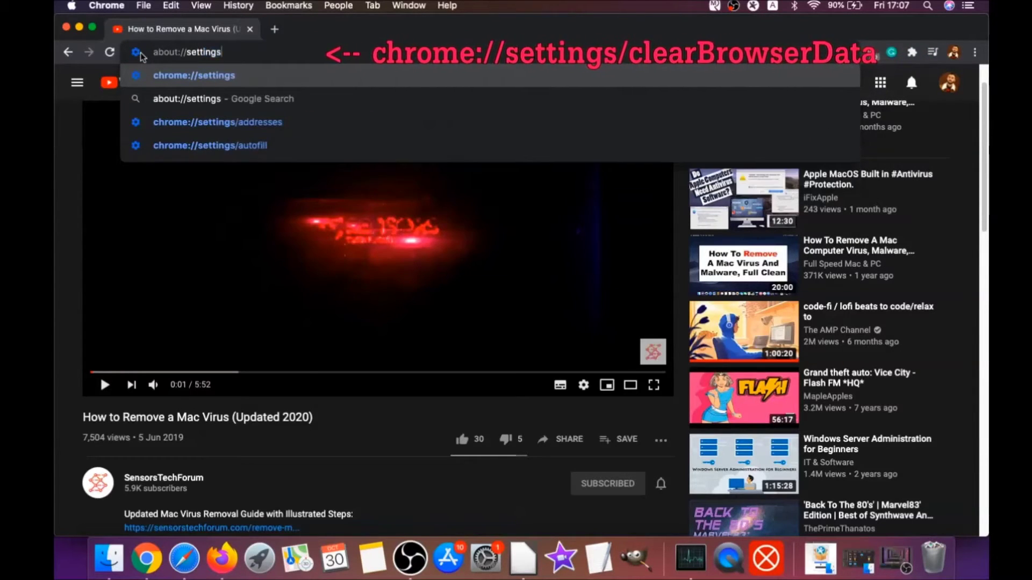
{"action": "type", "text": "/clearBrowserData"}
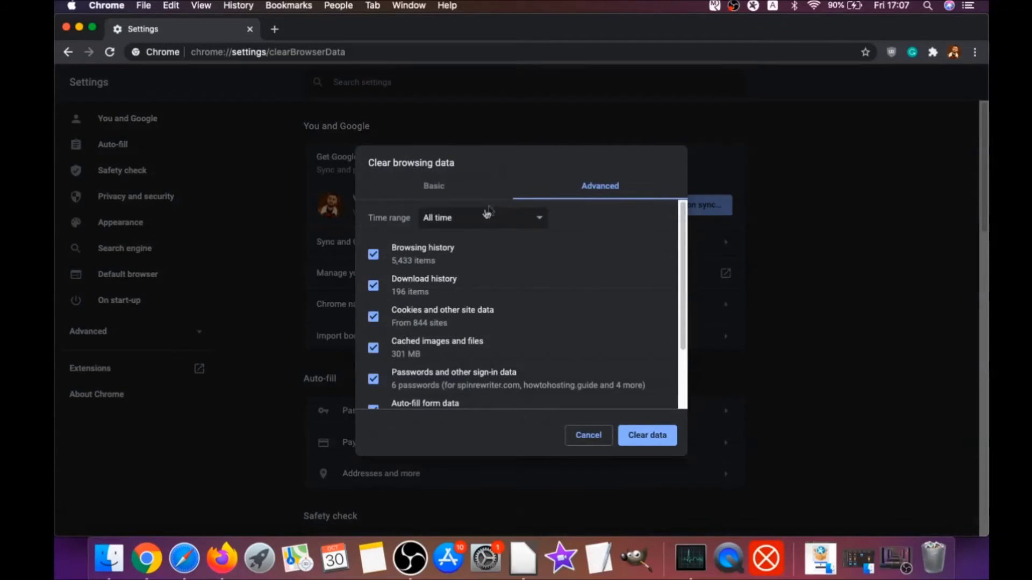
- Clear Chrome browsing data for All time, excluding passwords and other sign-in data
{"action": "left_click", "coordinate": [473, 220]}
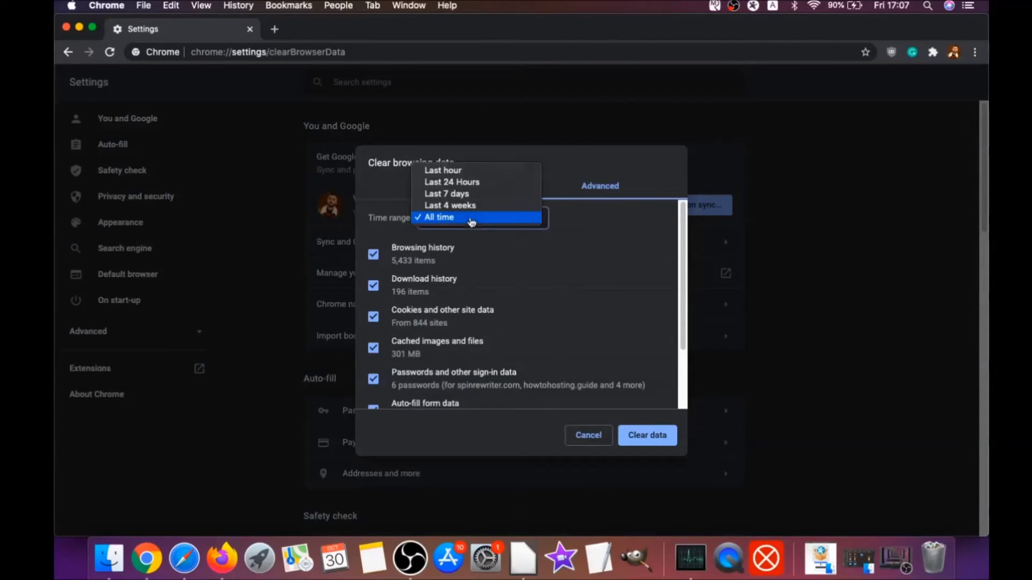
{"action": "left_click", "coordinate": [440, 217]}
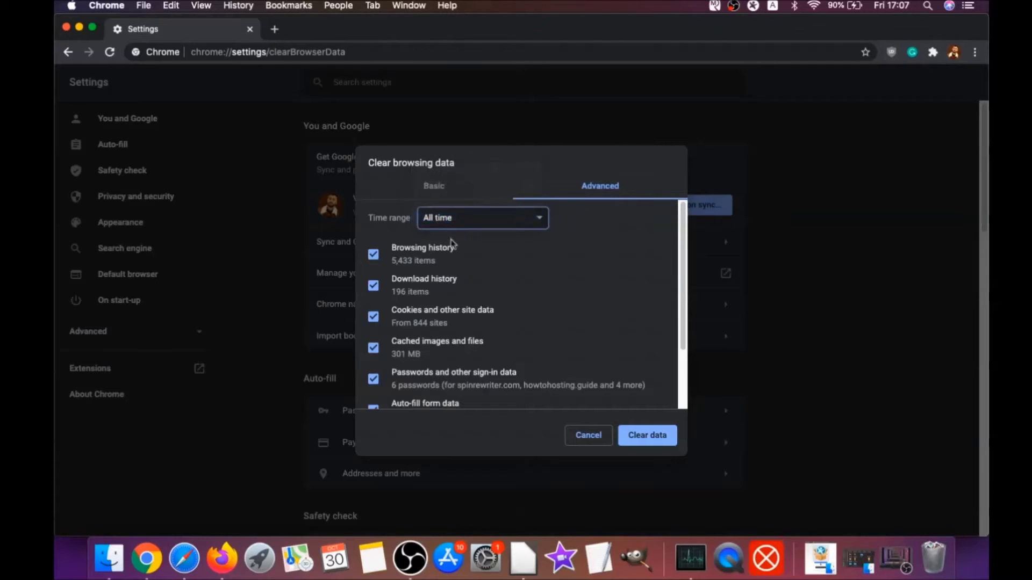
{"action": "scroll", "coordinate": [453, 250], "scroll_direction": "down", "scroll_amount": 1}
{"action": "scroll", "coordinate": [420, 236], "scroll_direction": "down", "scroll_amount": 2}
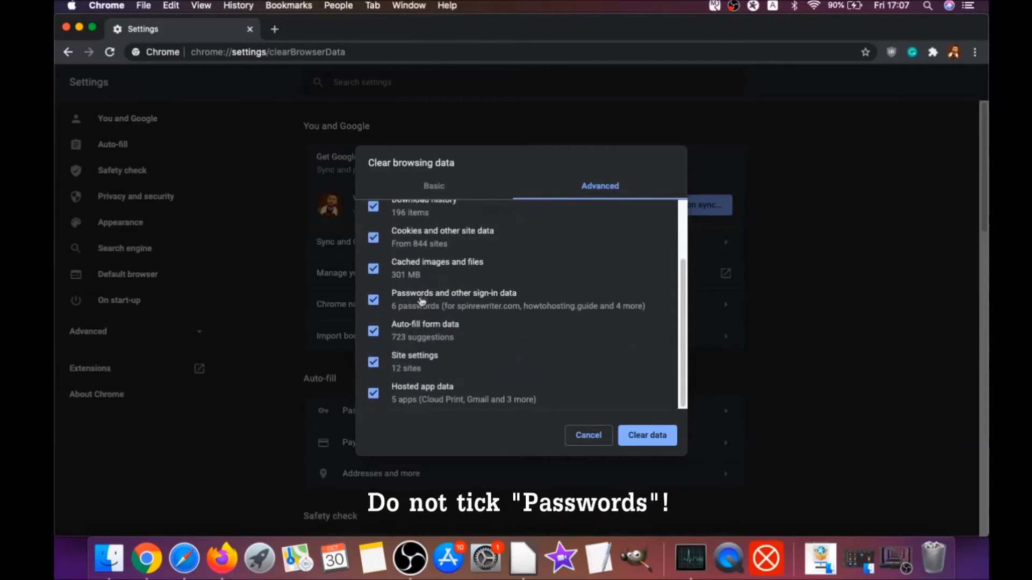
{"action": "left_click", "coordinate": [373, 300]}
{"action": "scroll", "coordinate": [425, 285], "scroll_direction": "up", "scroll_amount": 3}
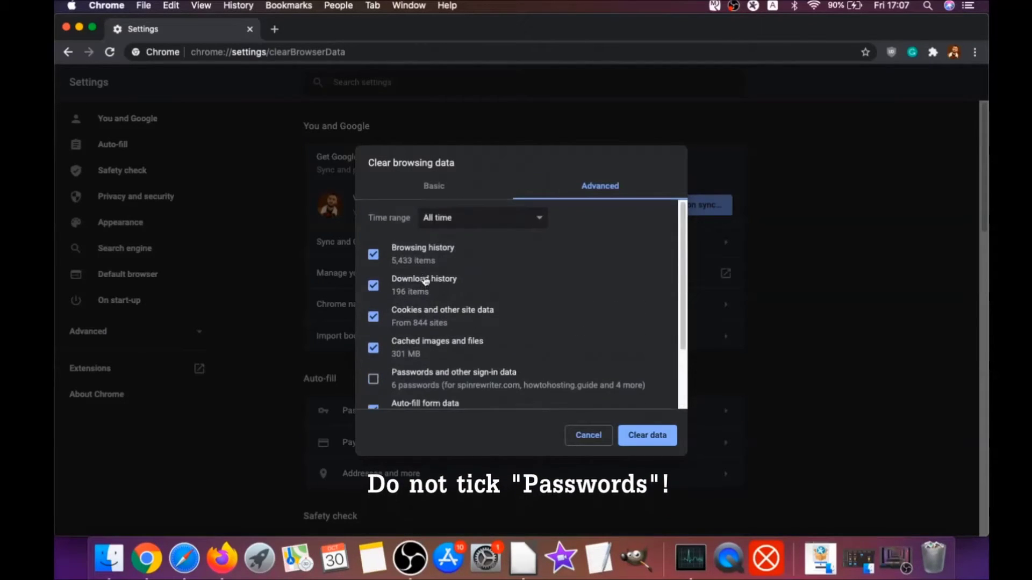
{"action": "scroll", "coordinate": [410, 336], "scroll_direction": "down", "scroll_amount": 3}
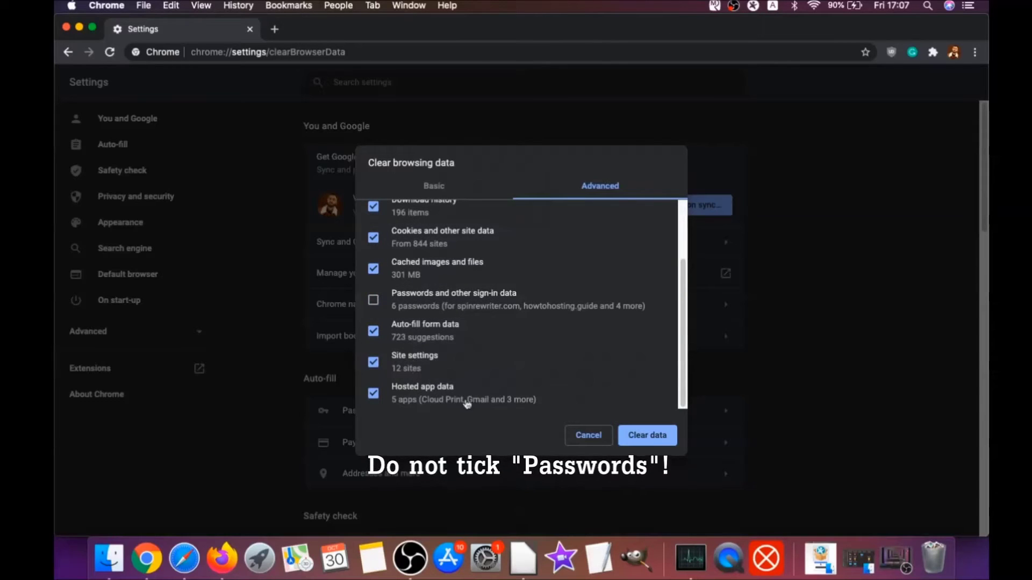
{"action": "left_click", "coordinate": [642, 439]}
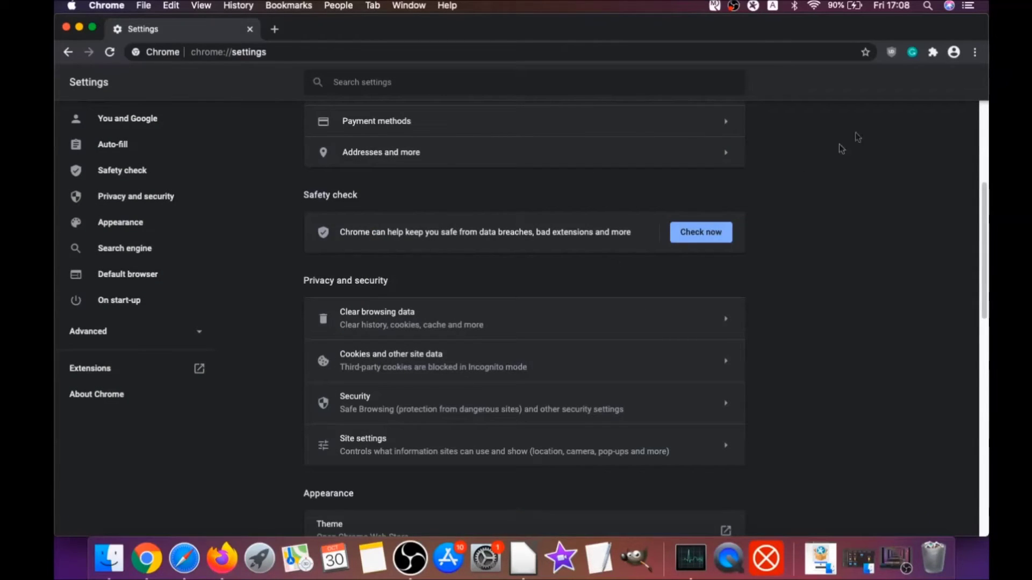
{"action": "left_click", "coordinate": [975, 52]}
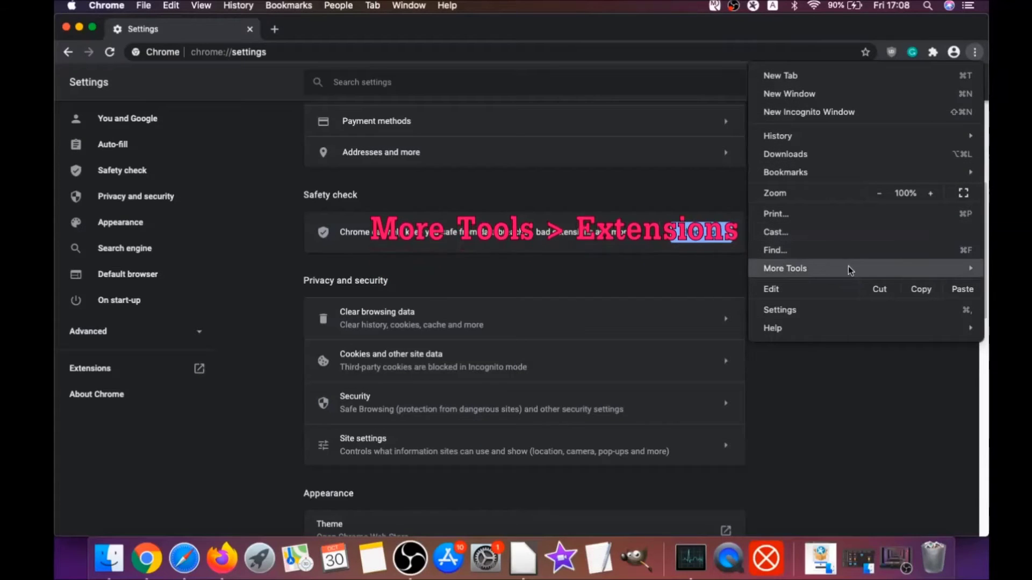
- Remove the uBlock Origin extension from Chrome's Extensions page and minimize the window
{"action": "mouse_move", "coordinate": [850, 271]}
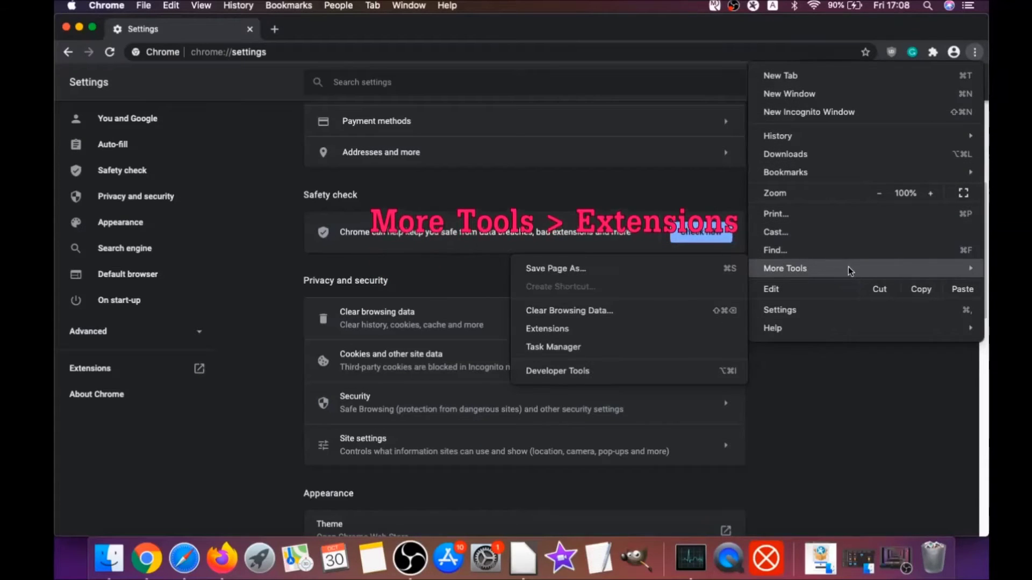
{"action": "left_click", "coordinate": [584, 329]}
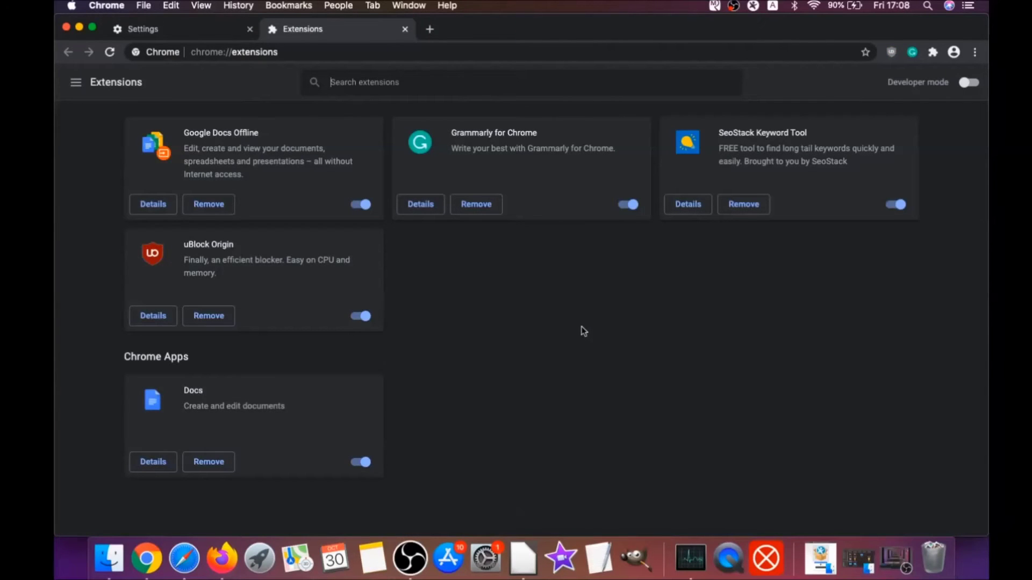
{"action": "left_click", "coordinate": [202, 318]}
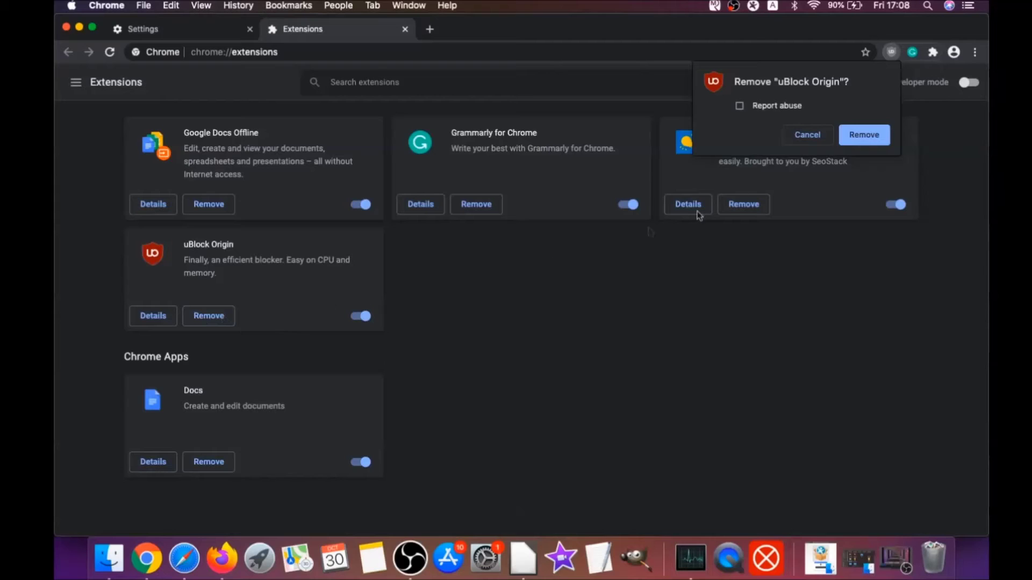
{"action": "left_click", "coordinate": [864, 134]}
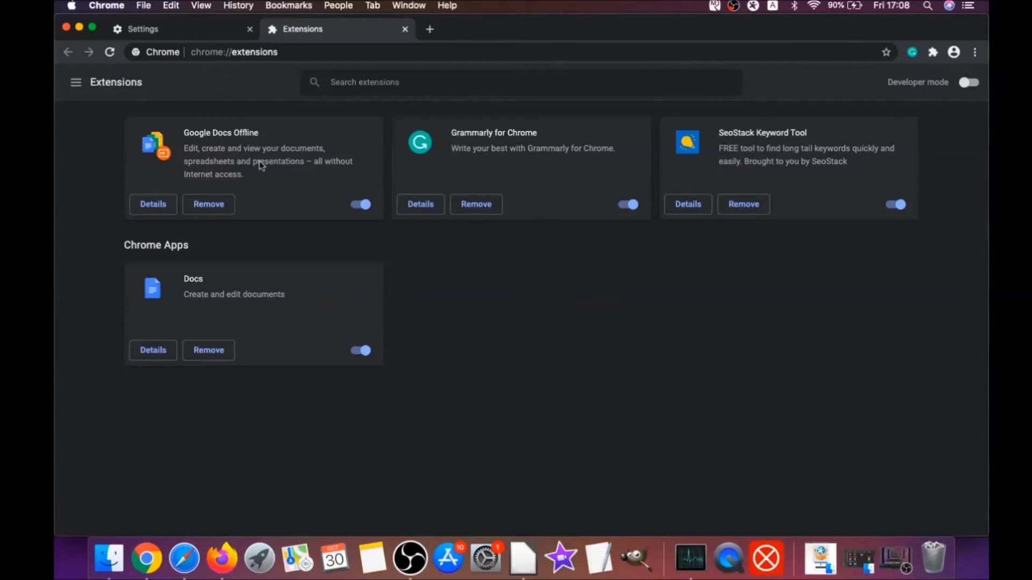
{"action": "left_click", "coordinate": [79, 27]}
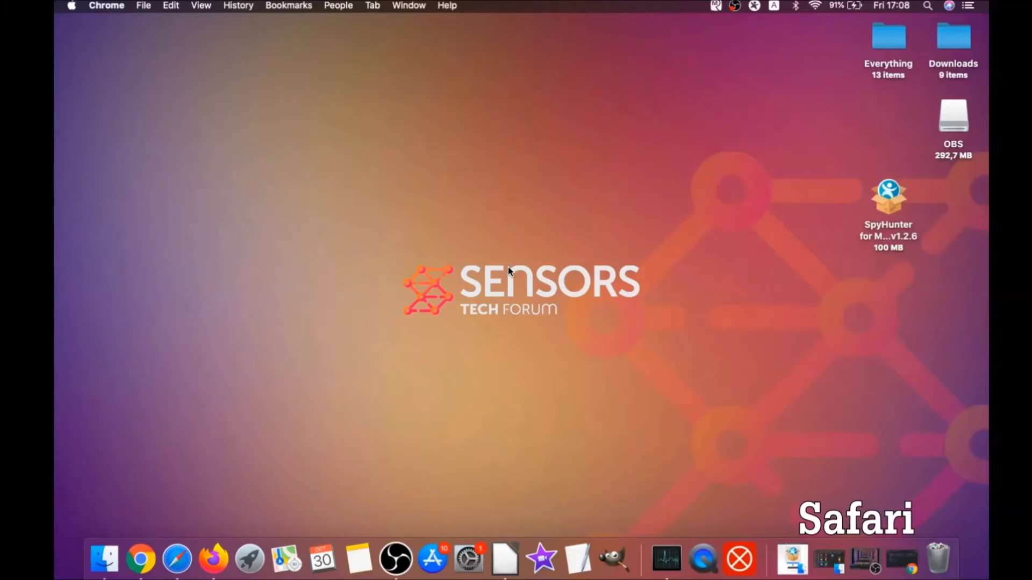
{"action": "left_click", "coordinate": [177, 559]}
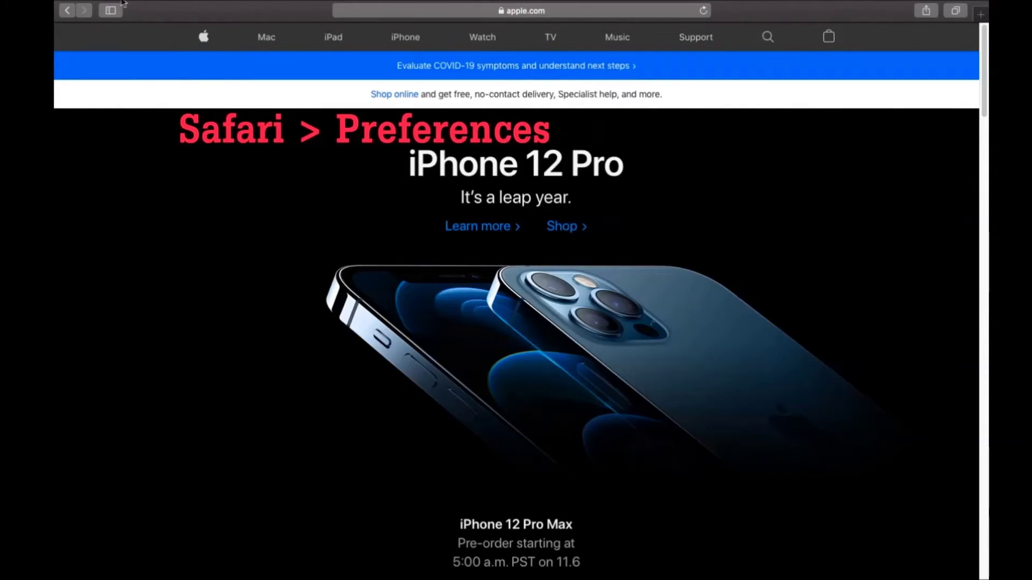
{"action": "mouse_move", "coordinate": [75, 2]}
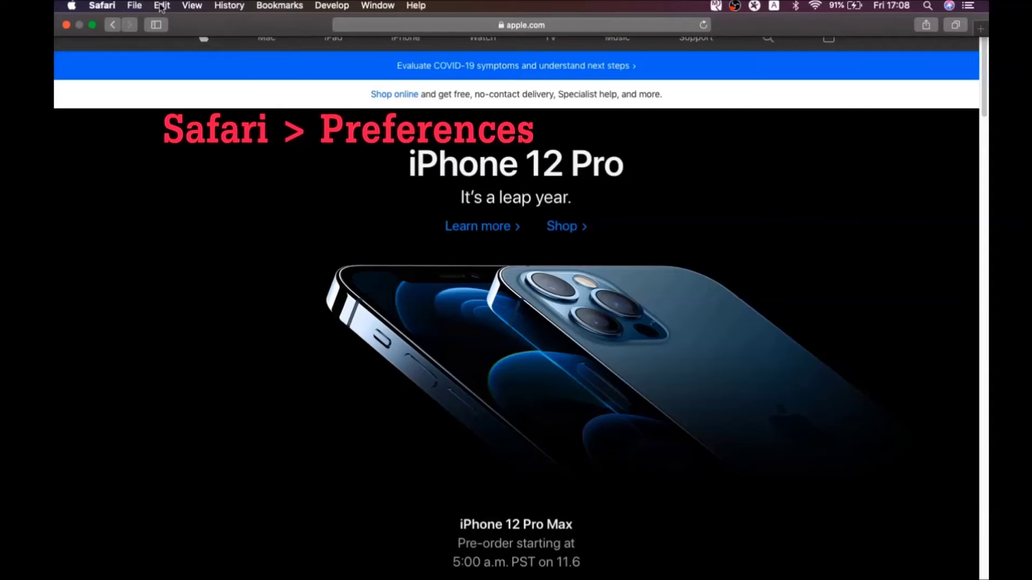
{"action": "left_click", "coordinate": [100, 6]}
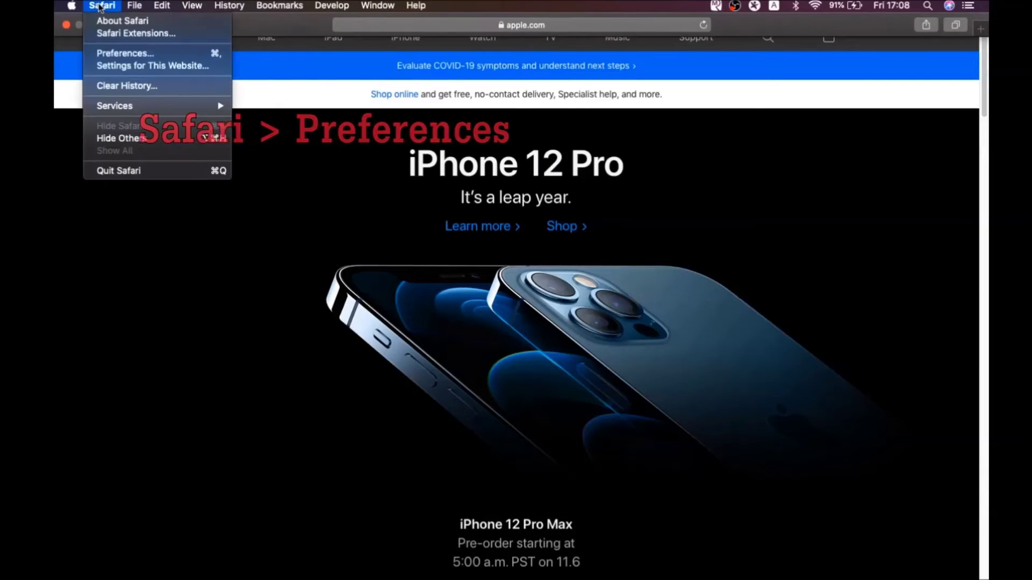
{"action": "left_click", "coordinate": [130, 58]}
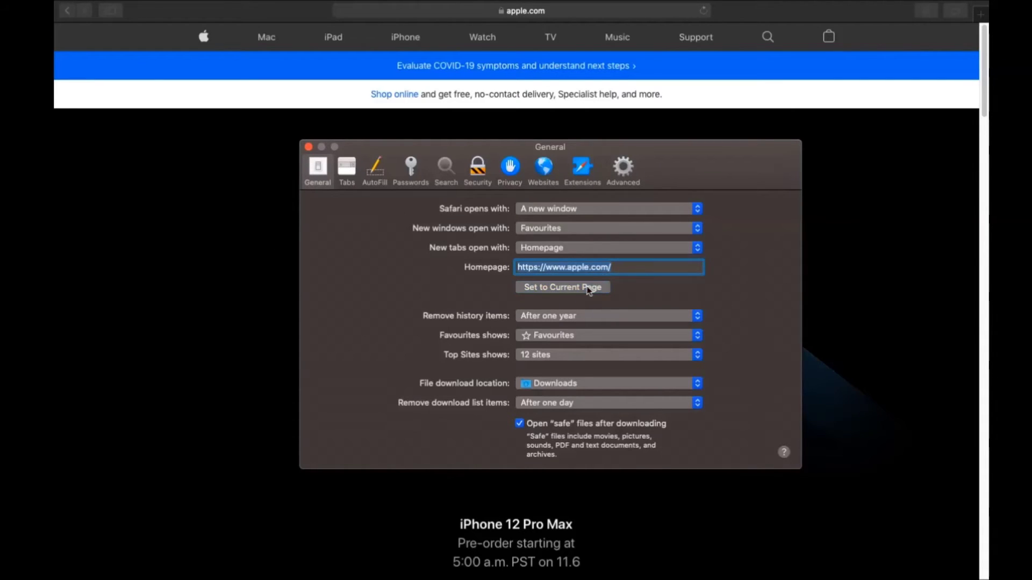
{"action": "left_click", "coordinate": [618, 267]}
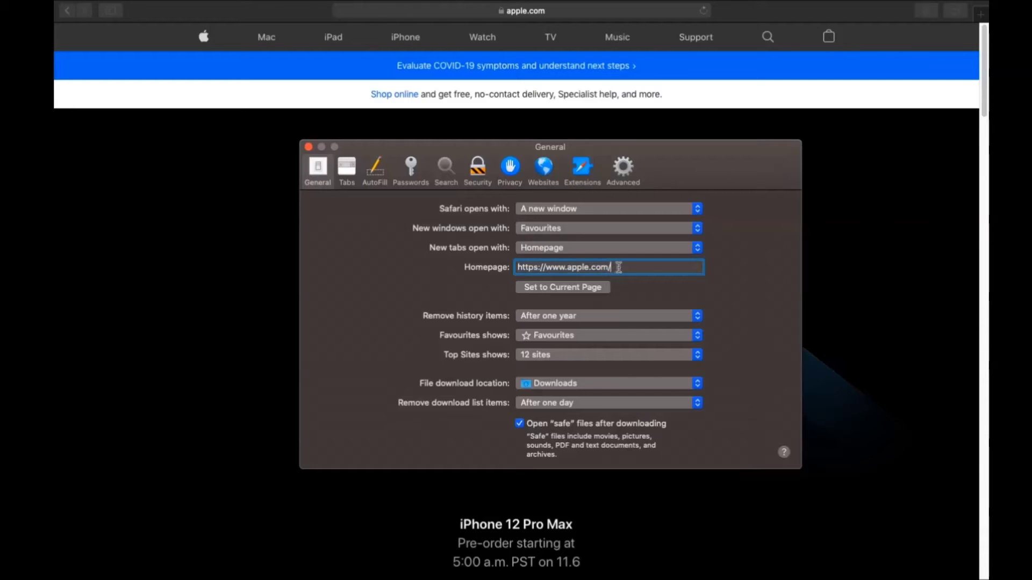
- Set Google as Safari's search engine, then show the installed extensions list
{"action": "left_click", "coordinate": [446, 168]}
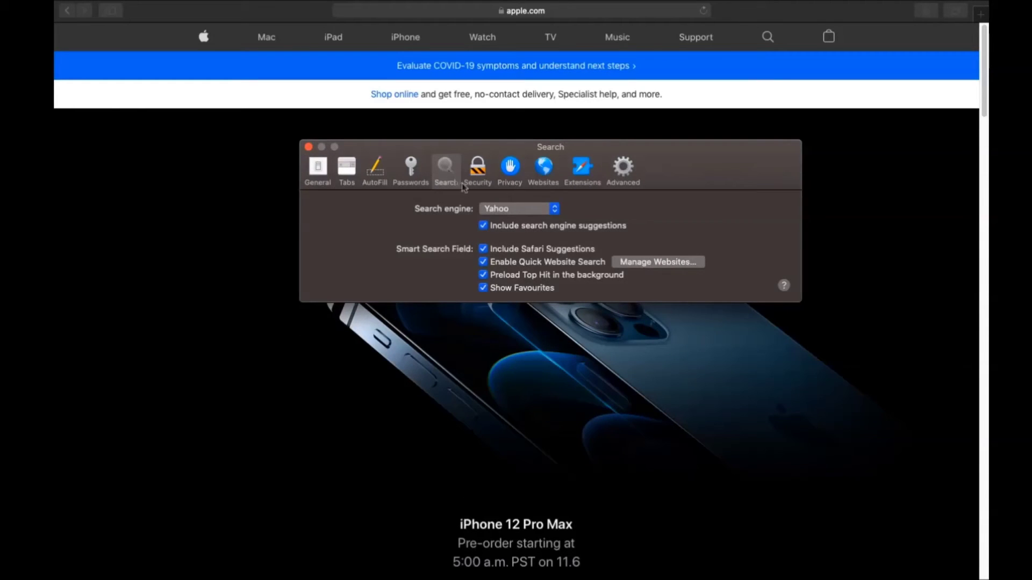
{"action": "left_click", "coordinate": [496, 210]}
{"action": "left_click", "coordinate": [503, 232]}
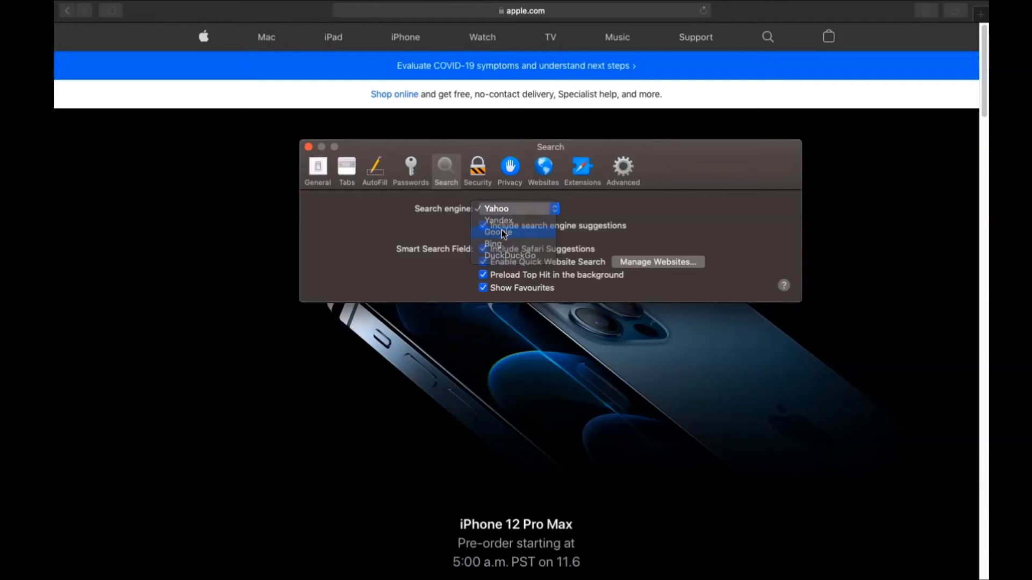
{"action": "left_click", "coordinate": [579, 171]}
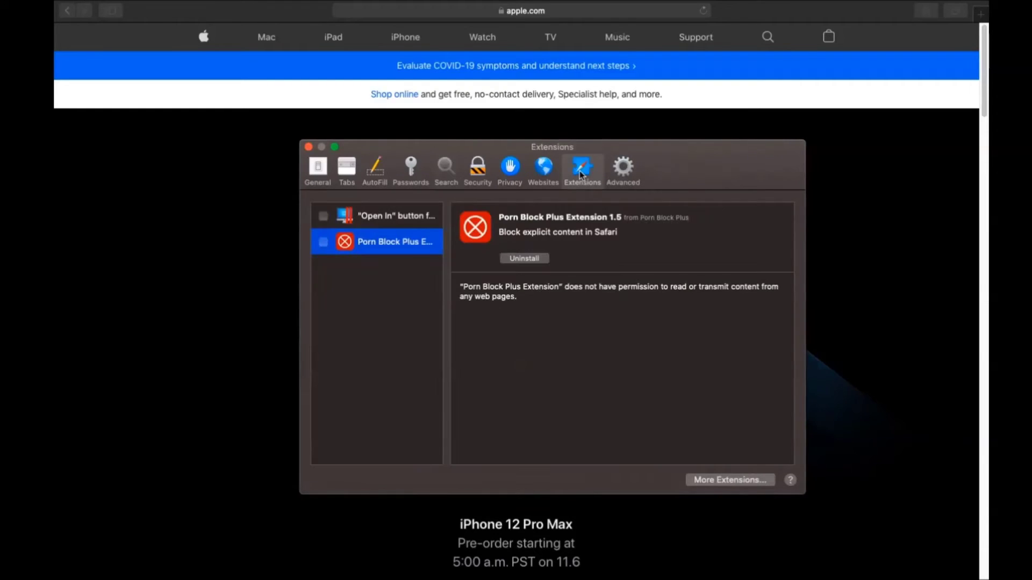
- Uninstall the Porn Block Plus extension by moving Porn Block Plus.app to the Bin with admin approval
{"action": "left_click", "coordinate": [521, 259]}
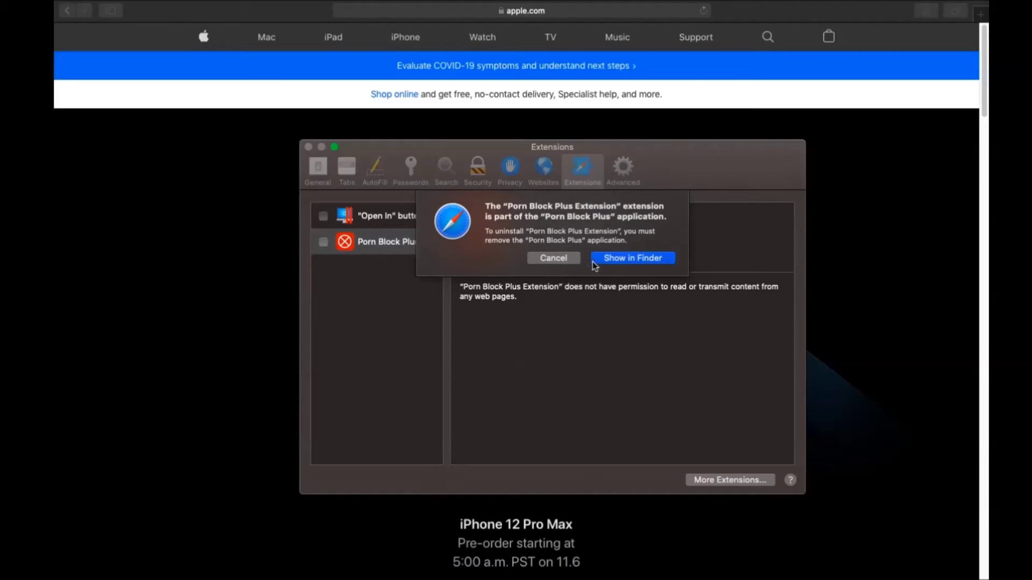
{"action": "left_click", "coordinate": [592, 260]}
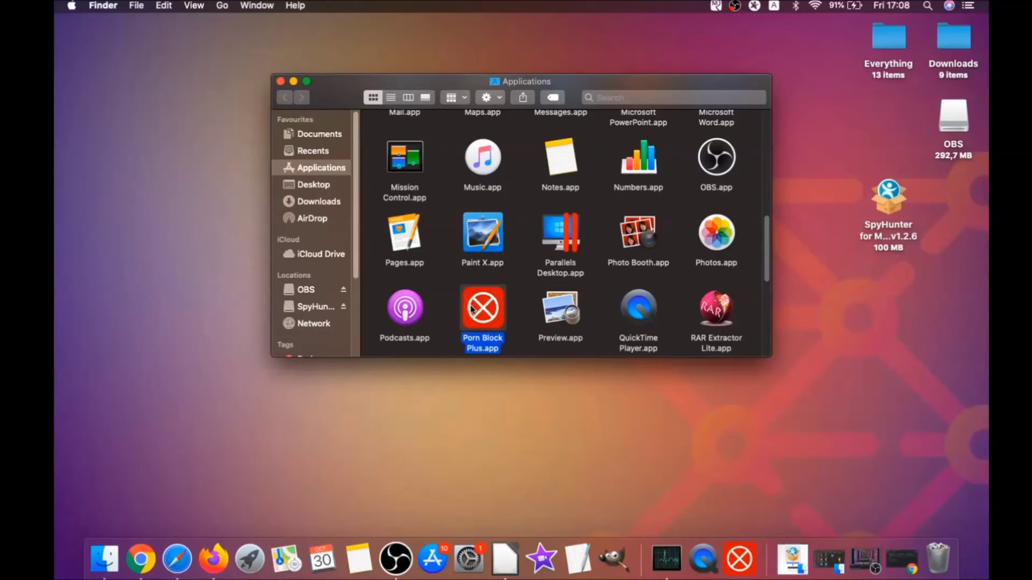
{"action": "left_click_drag", "start_coordinate": [472, 308], "coordinate": [938, 553]}
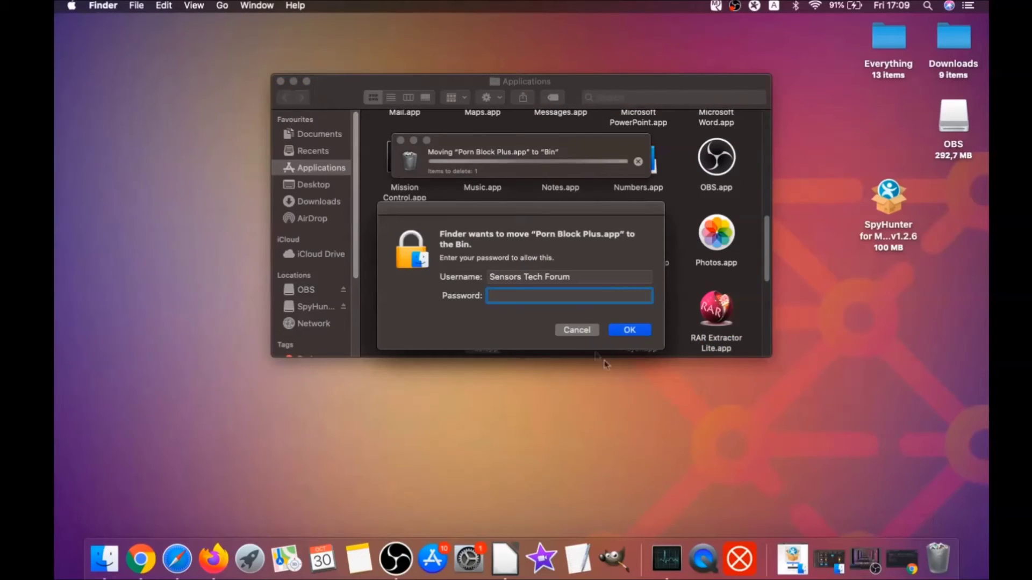
{"action": "type", "text": "••••"}
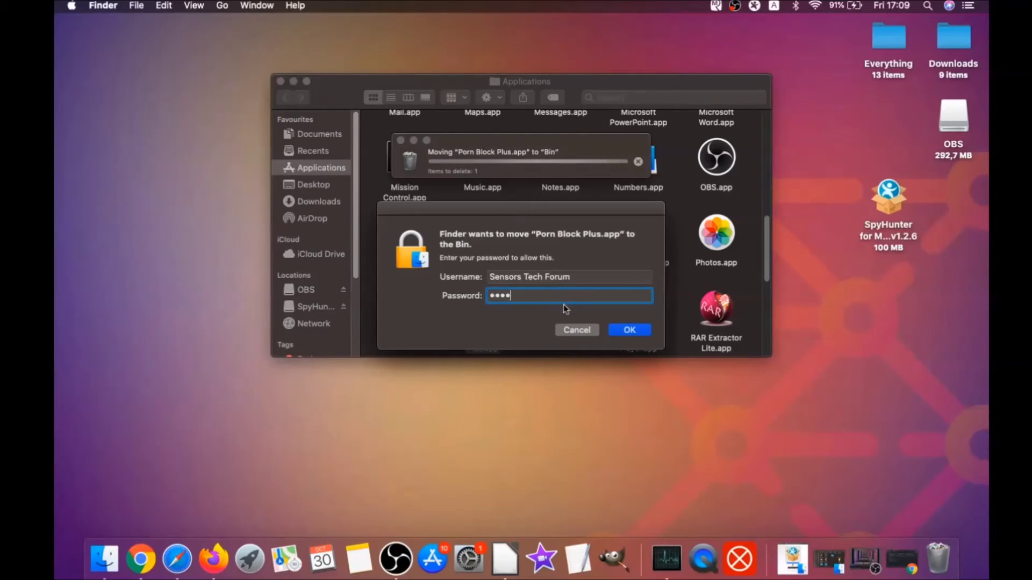
{"action": "left_click", "coordinate": [620, 330]}
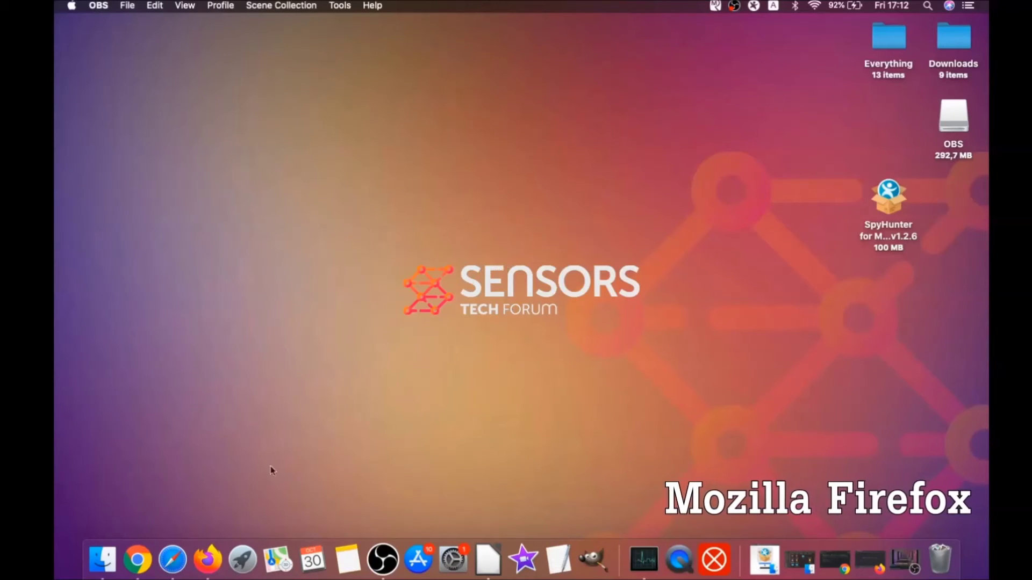
- Open Firefox's Add-ons Manager and disable Superpowers for Instagram and alice gear dice
{"action": "left_click", "coordinate": [209, 559]}
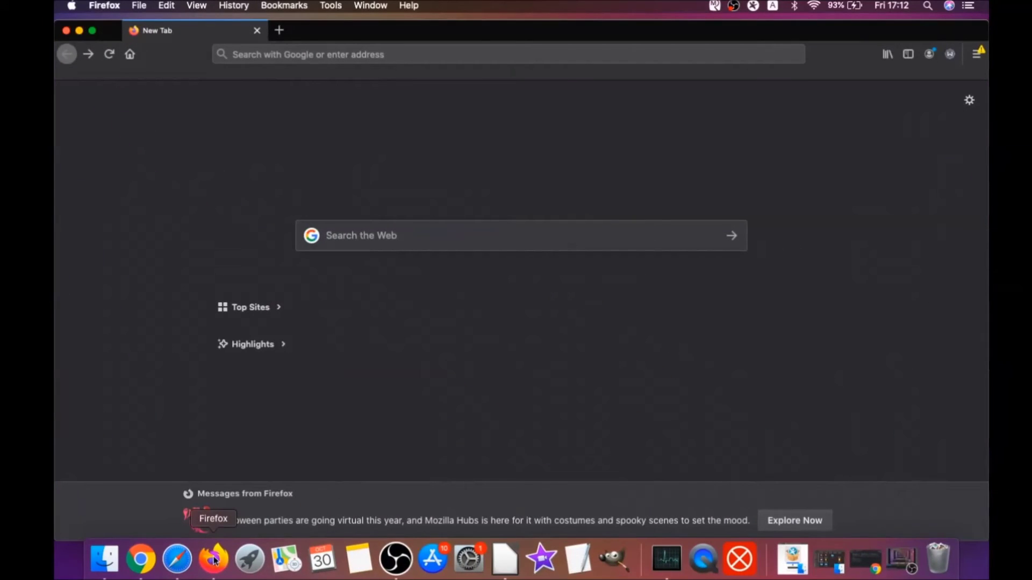
{"action": "left_click", "coordinate": [974, 56]}
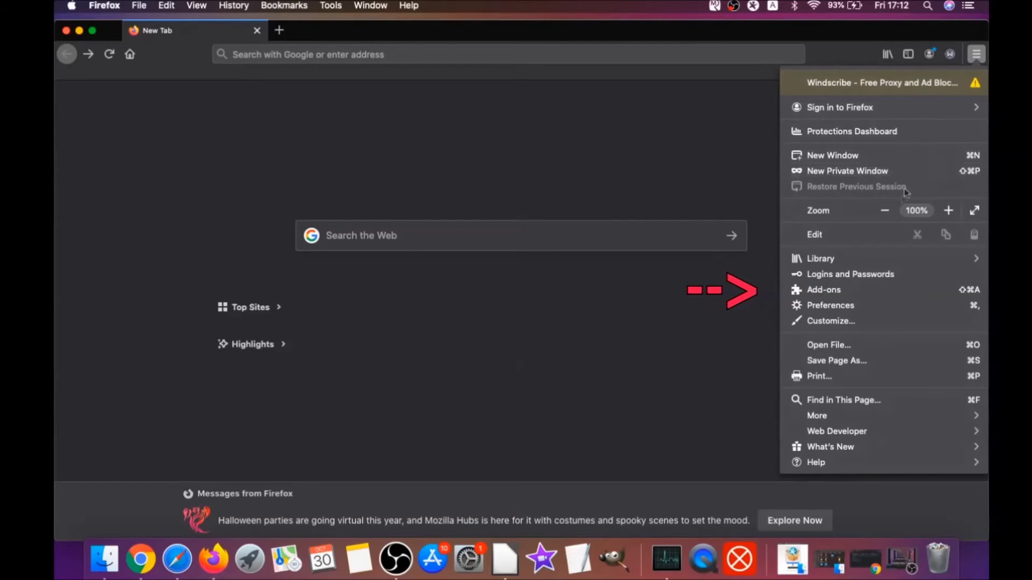
{"action": "left_click", "coordinate": [852, 291]}
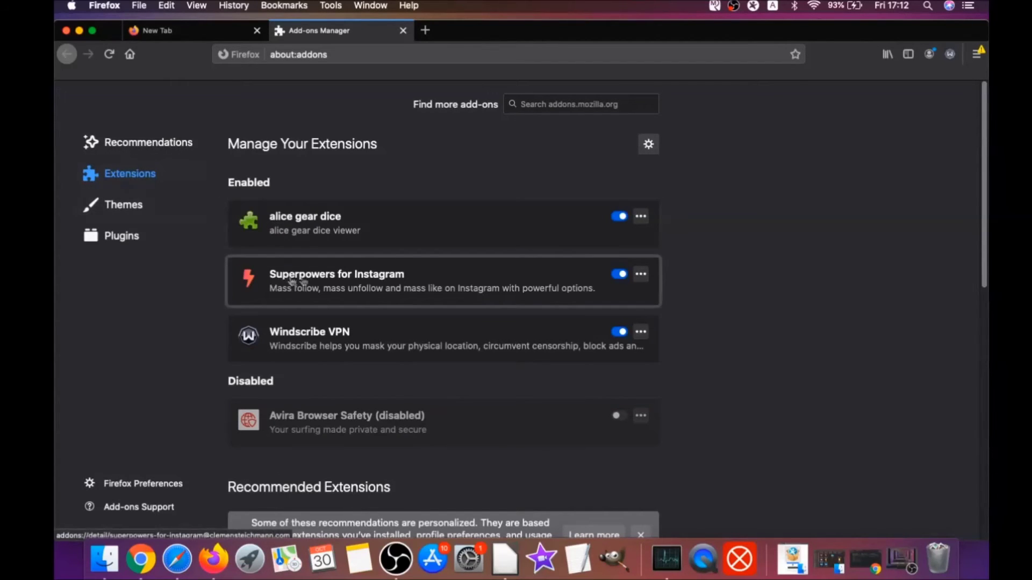
{"action": "left_click", "coordinate": [619, 274]}
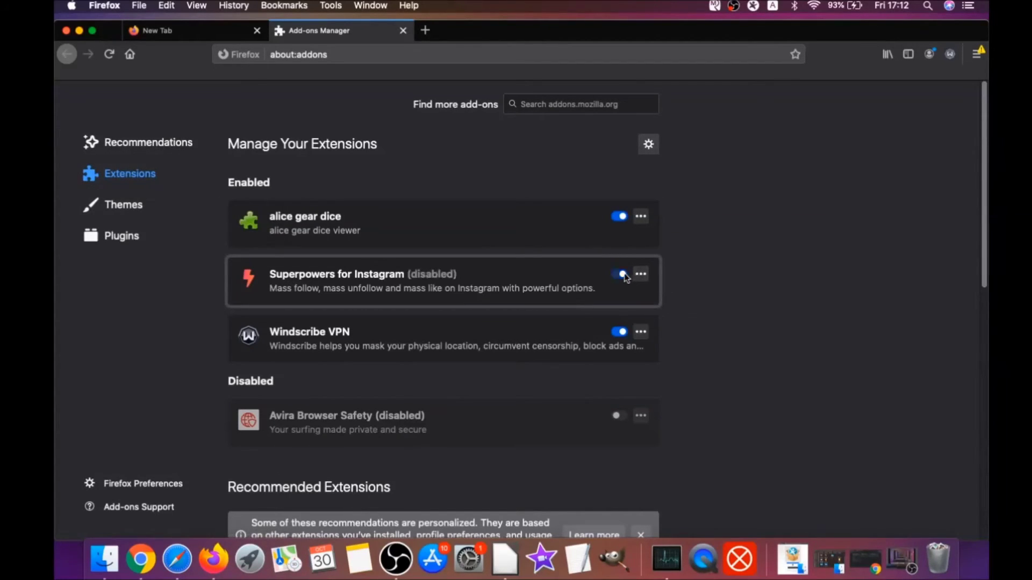
{"action": "left_click", "coordinate": [621, 217]}
- Remove the alice gear dice and Superpowers for Instagram extensions from Firefox
{"action": "left_click", "coordinate": [639, 217]}
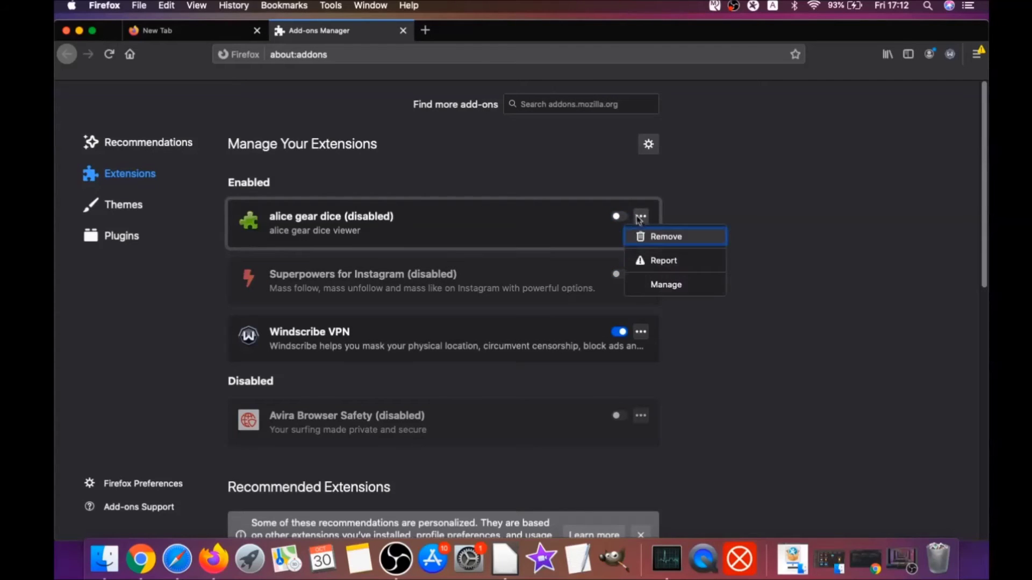
{"action": "left_click", "coordinate": [655, 237]}
{"action": "left_click", "coordinate": [586, 156]}
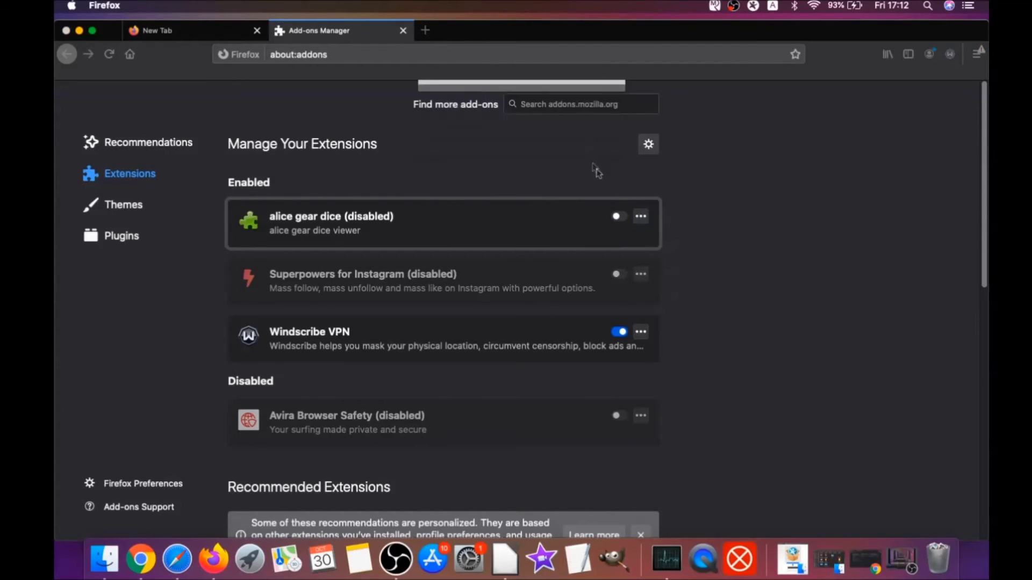
{"action": "left_click", "coordinate": [640, 259]}
{"action": "left_click", "coordinate": [651, 279]}
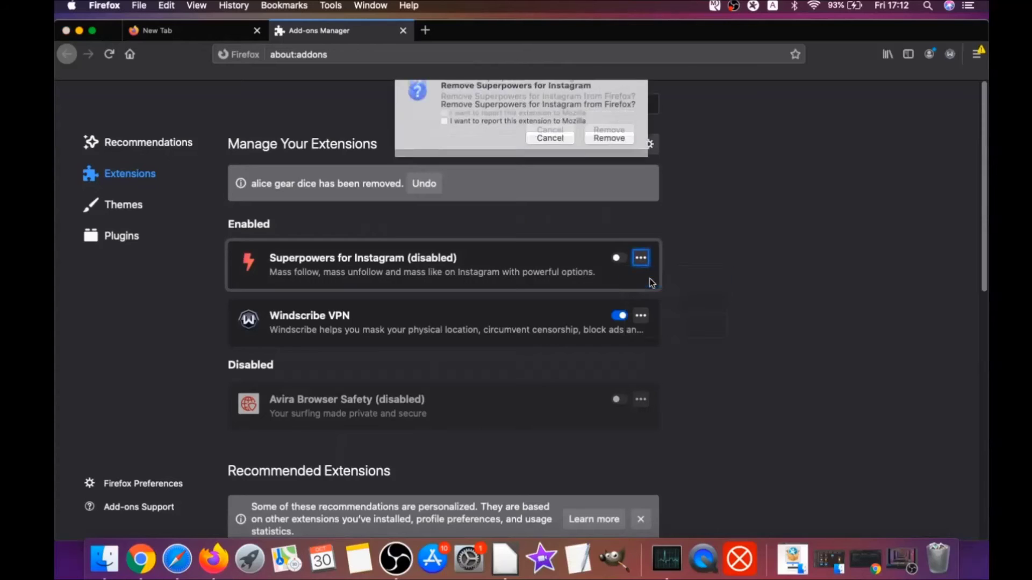
{"action": "left_click", "coordinate": [619, 148]}
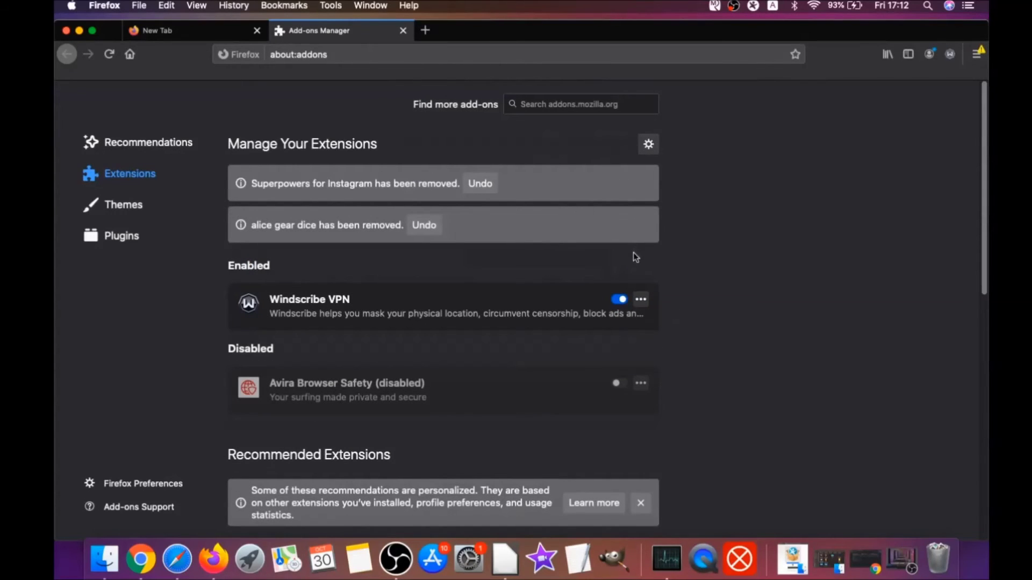
- Refresh Firefox to its default settings from the about:support troubleshooting page
{"action": "left_click", "coordinate": [310, 57]}
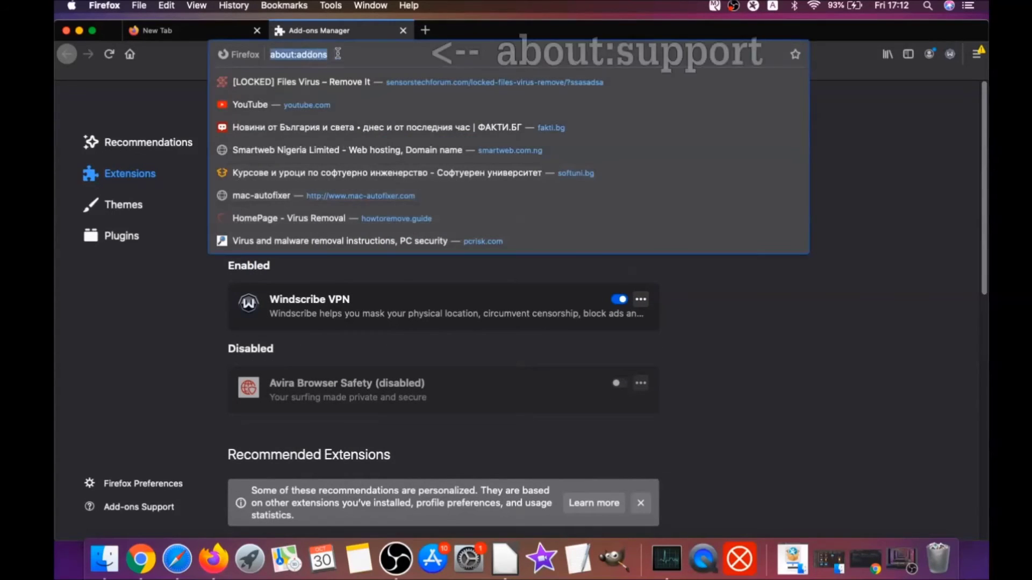
{"action": "type", "text": "a"}
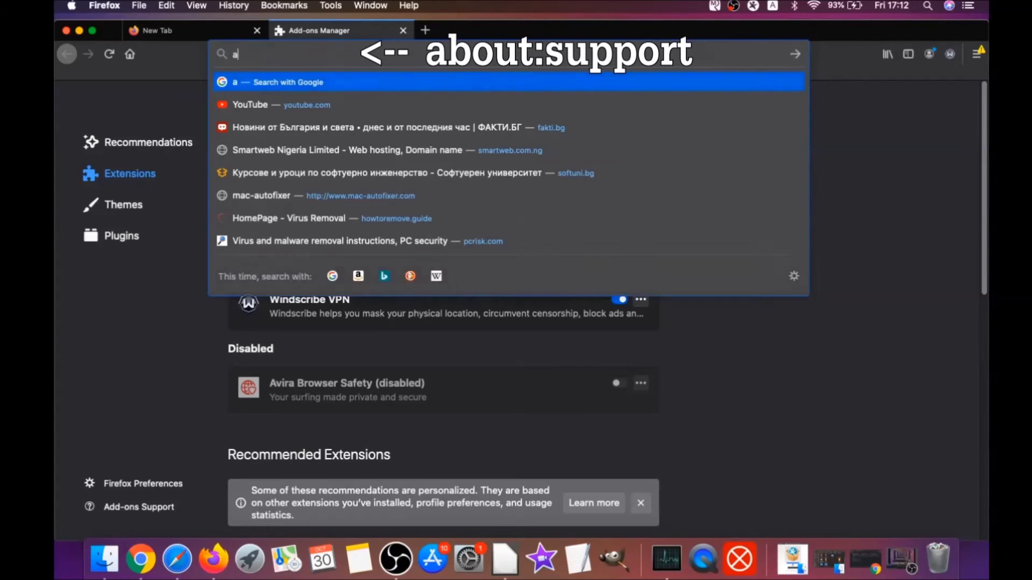
{"action": "type", "text": "bout:support"}
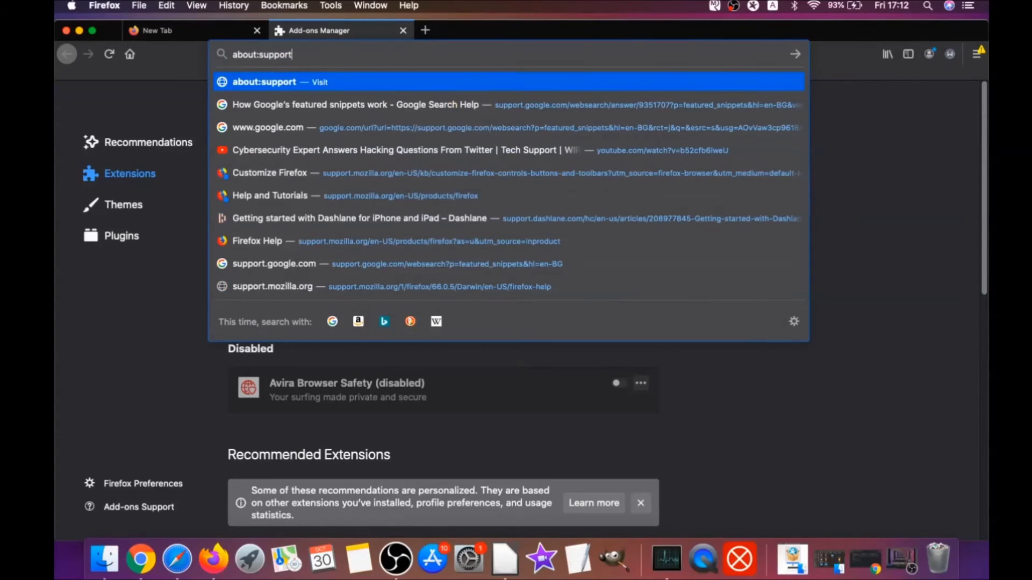
{"action": "key", "text": "Return"}
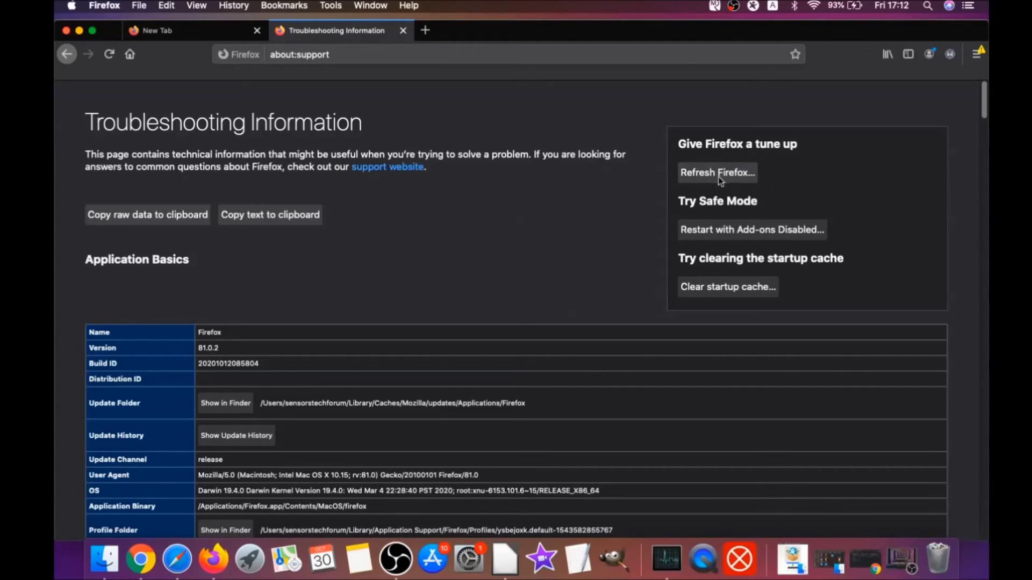
{"action": "left_click", "coordinate": [716, 173]}
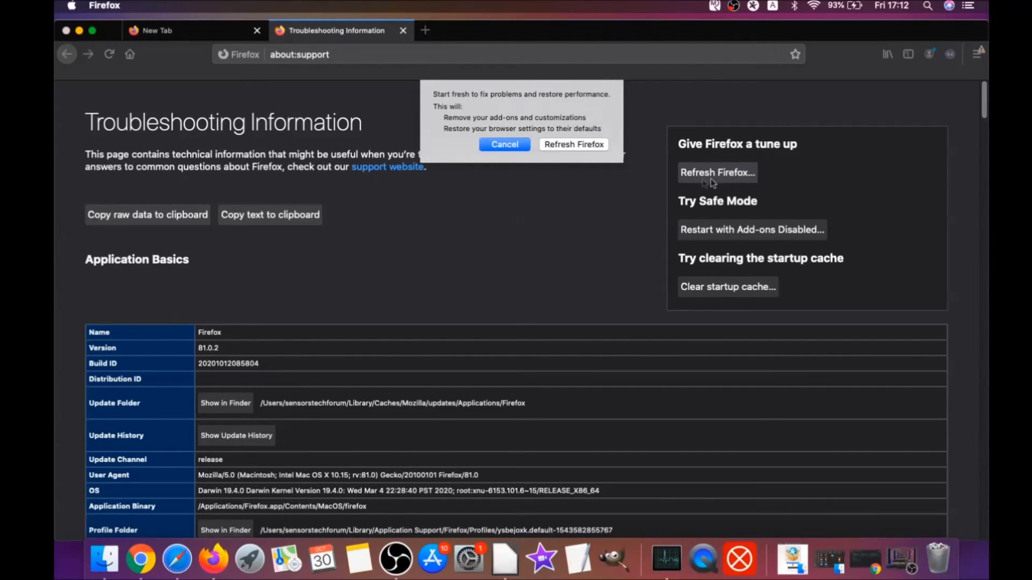
{"action": "left_click", "coordinate": [573, 145]}
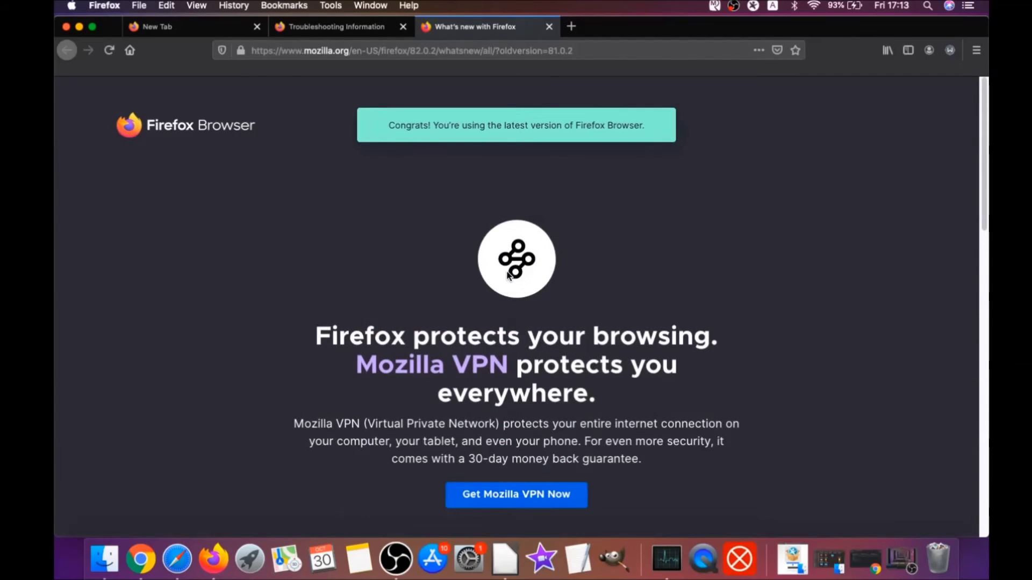
{"action": "left_click_drag", "start_coordinate": [392, 124], "coordinate": [641, 123]}
{"action": "scroll", "coordinate": [504, 268], "scroll_direction": "down", "scroll_amount": 4}
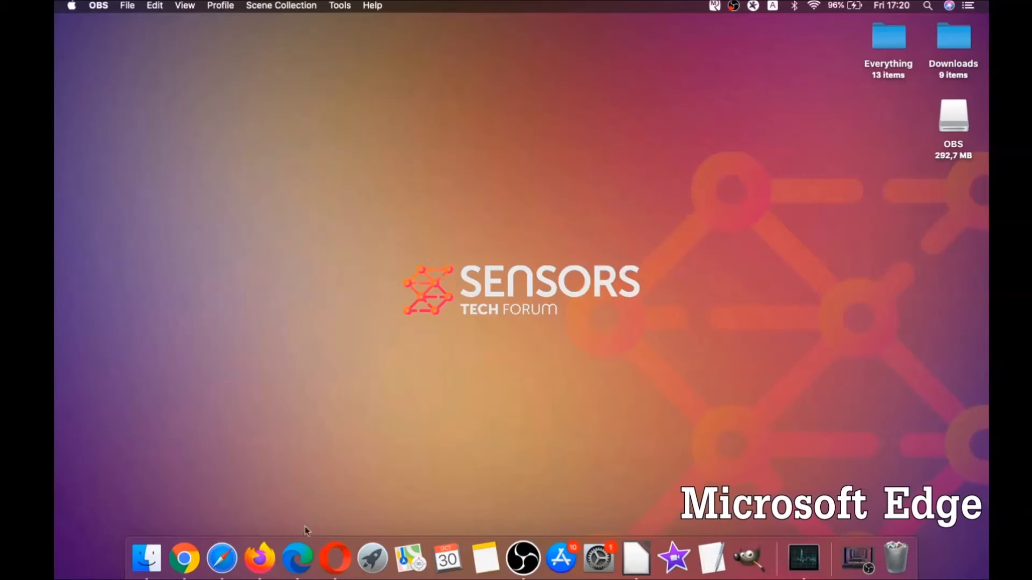
- In Edge's clear browsing data settings, clear All Time data including autofill, then close Edge
{"action": "left_click", "coordinate": [298, 556]}
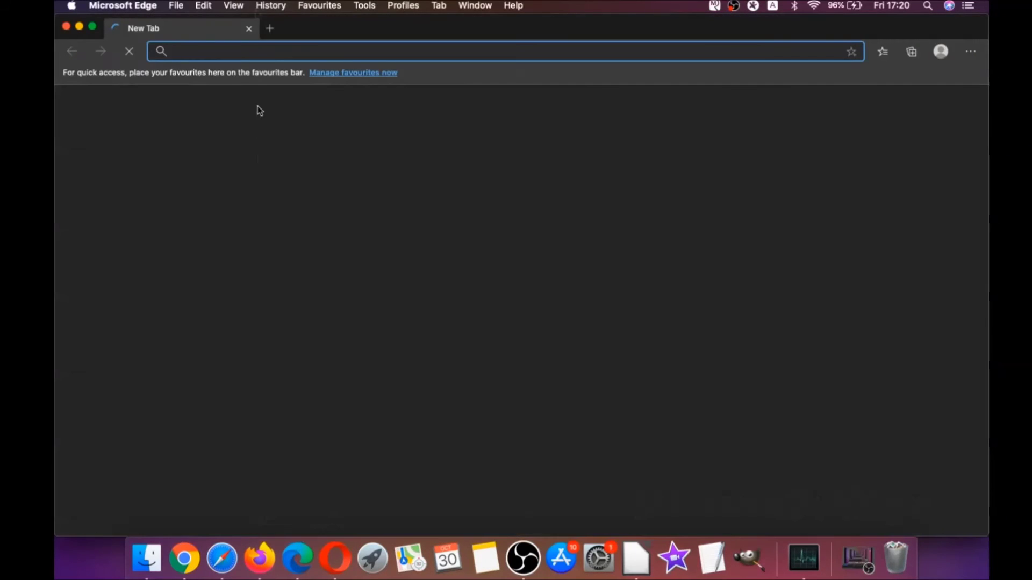
{"action": "type", "text": "edge"}
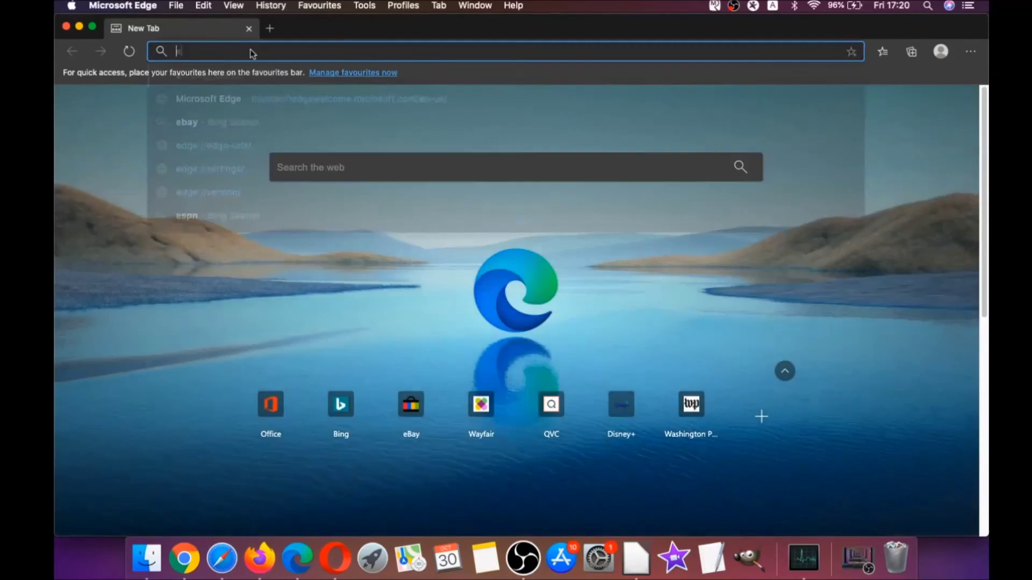
{"action": "type", "text": "://"}
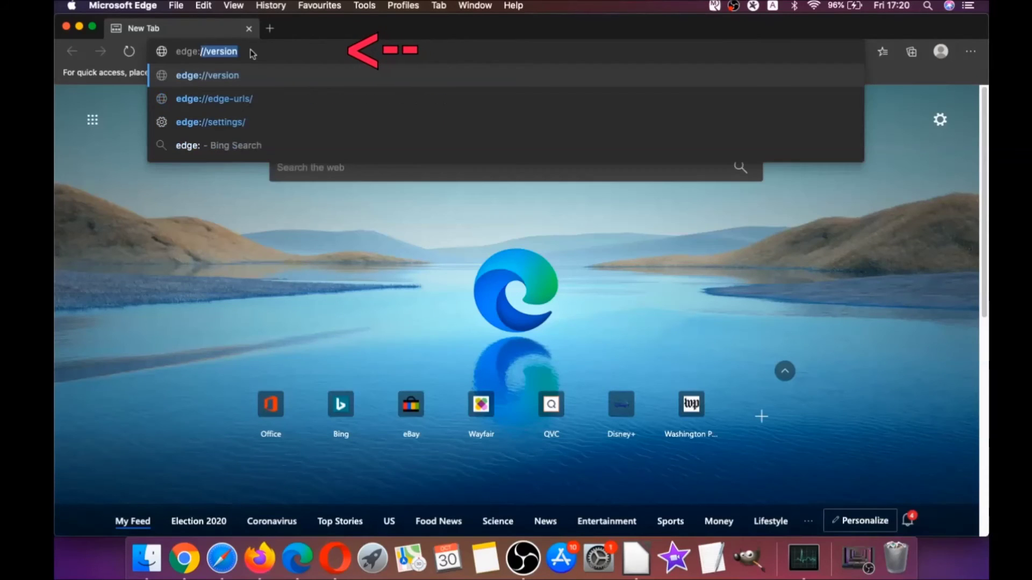
{"action": "type", "text": "settings/"}
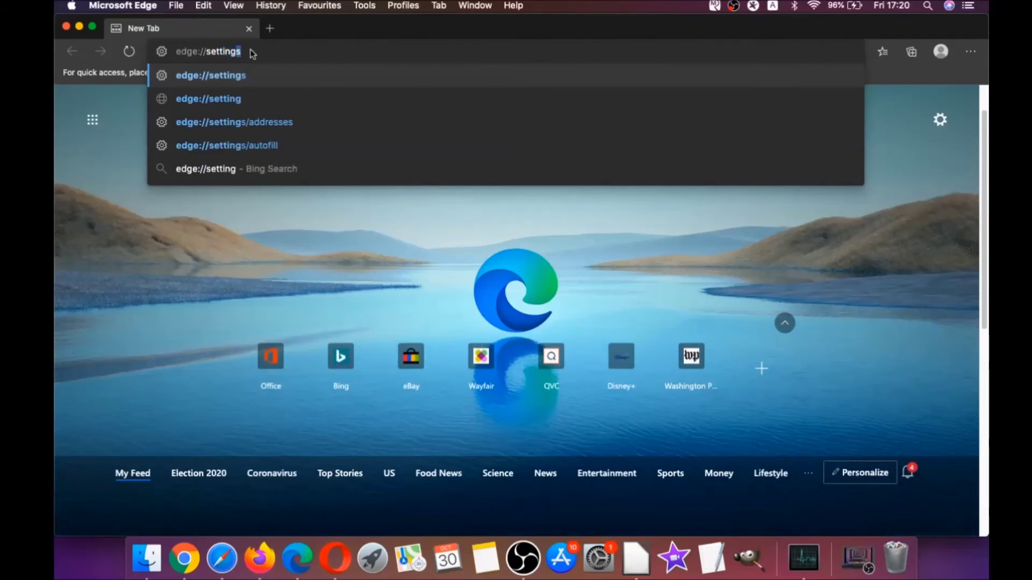
{"action": "type", "text": "clearBrowserData"}
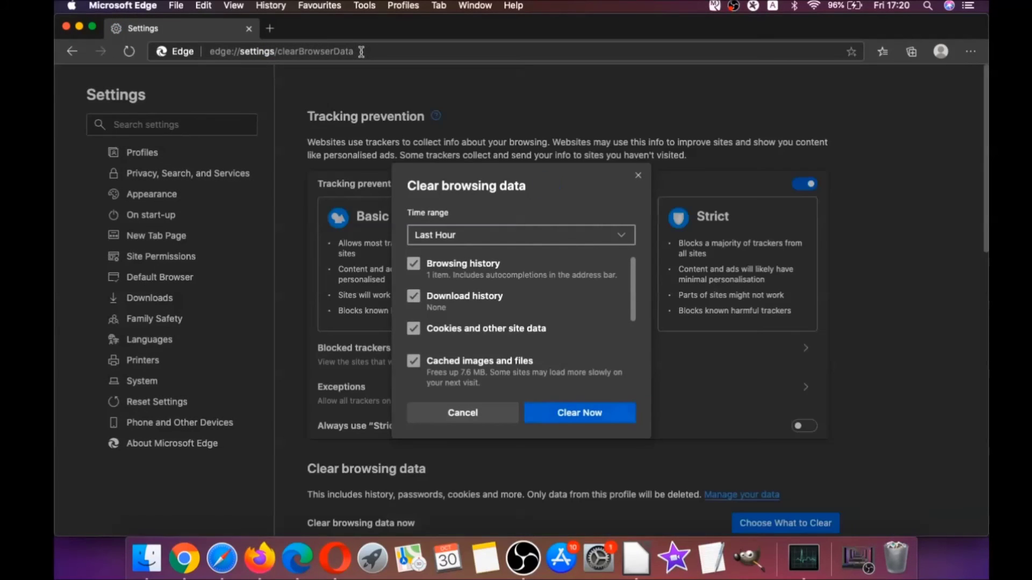
{"action": "left_click", "coordinate": [481, 238]}
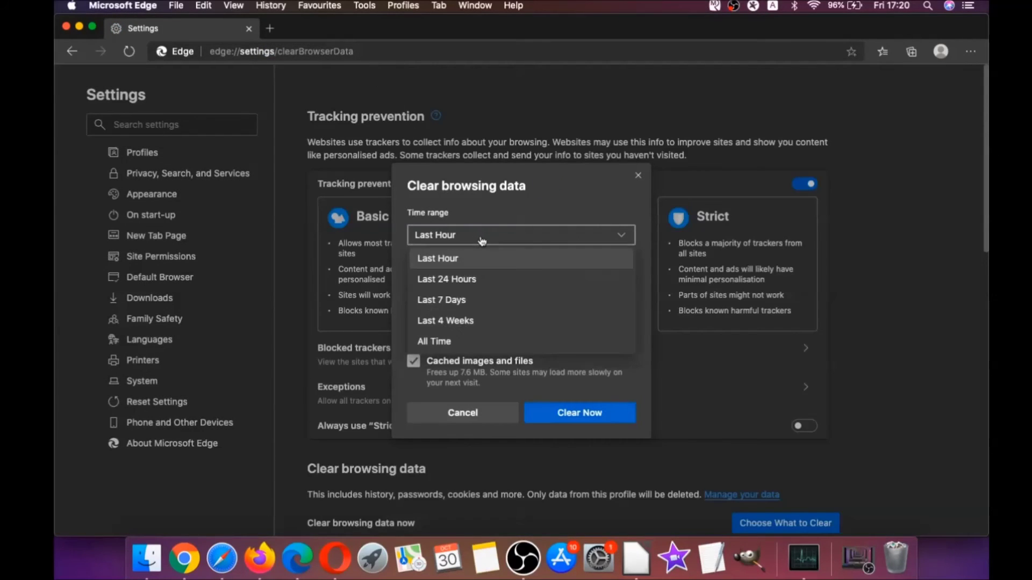
{"action": "left_click", "coordinate": [444, 342]}
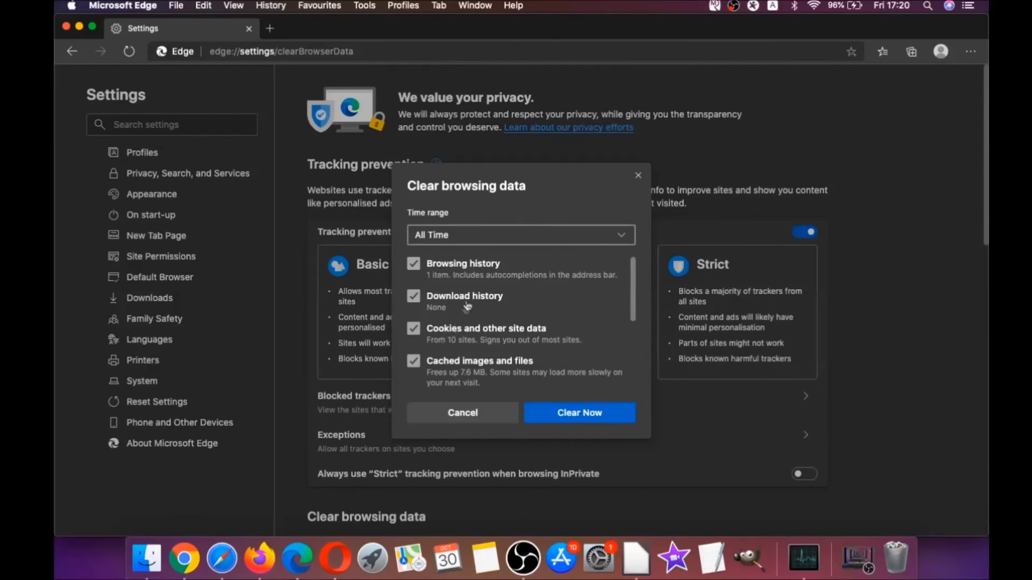
{"action": "scroll", "coordinate": [467, 304], "scroll_direction": "down", "scroll_amount": 5}
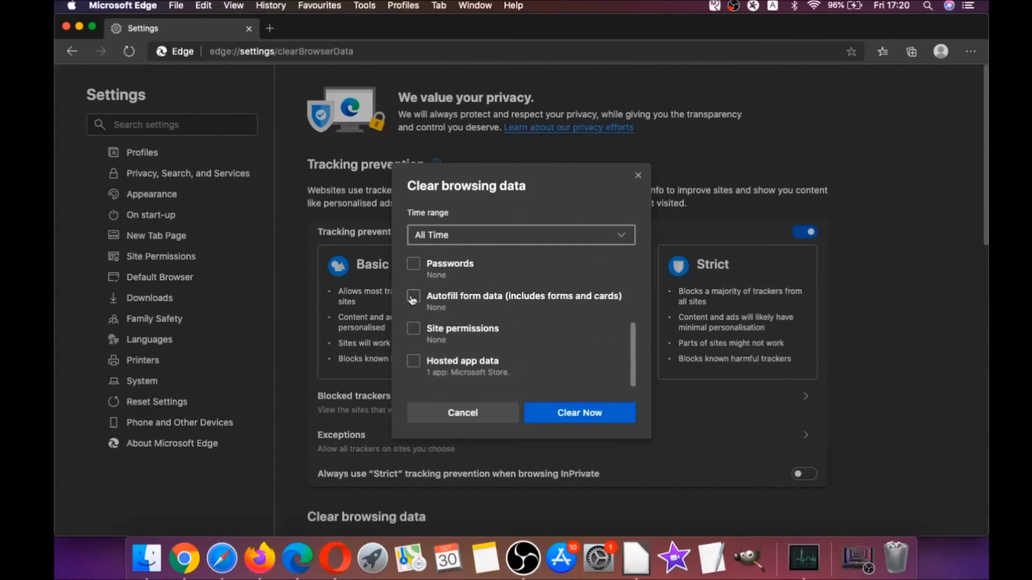
{"action": "left_click", "coordinate": [412, 297]}
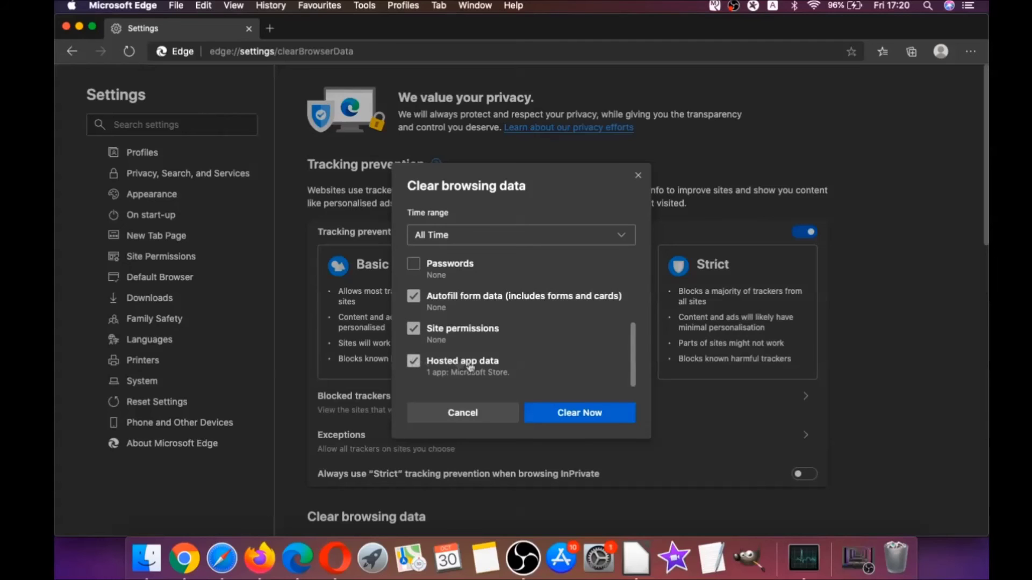
{"action": "left_click", "coordinate": [556, 409]}
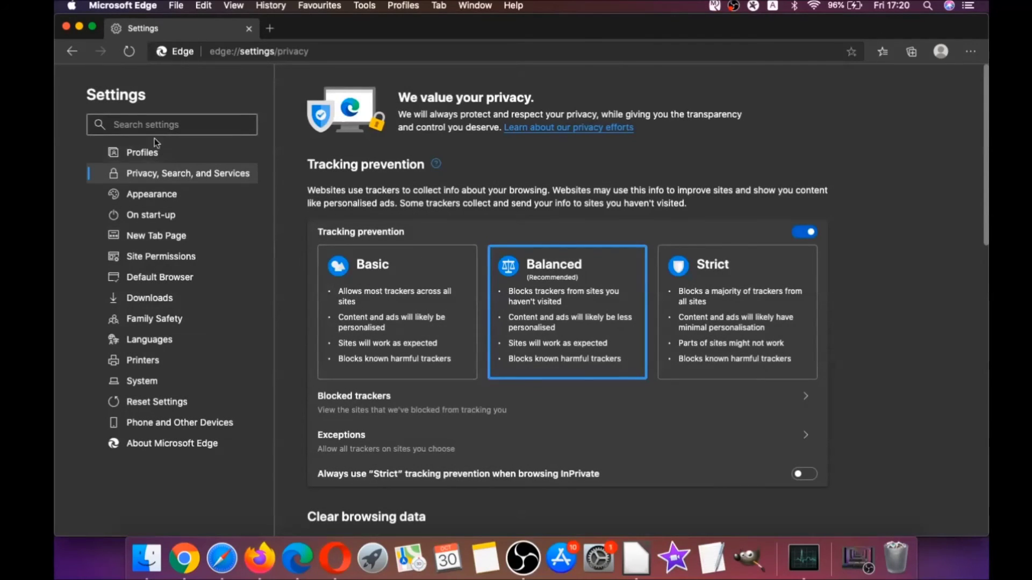
{"action": "left_click", "coordinate": [67, 27]}
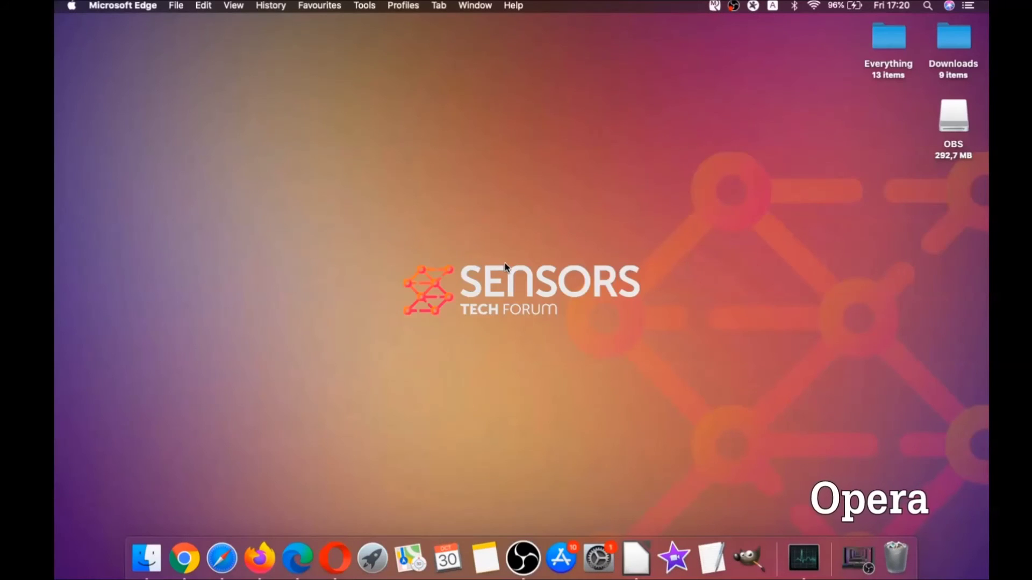
- Launch Opera full screen and load opera://settings/clearBrowserData
{"action": "left_click", "coordinate": [343, 553]}
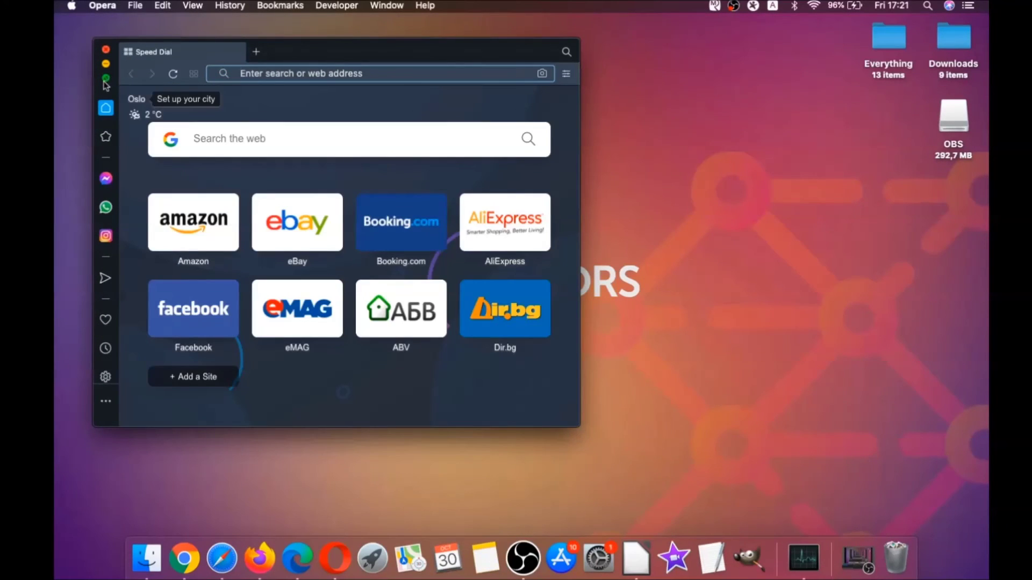
{"action": "key", "text": "ctrl+super+f"}
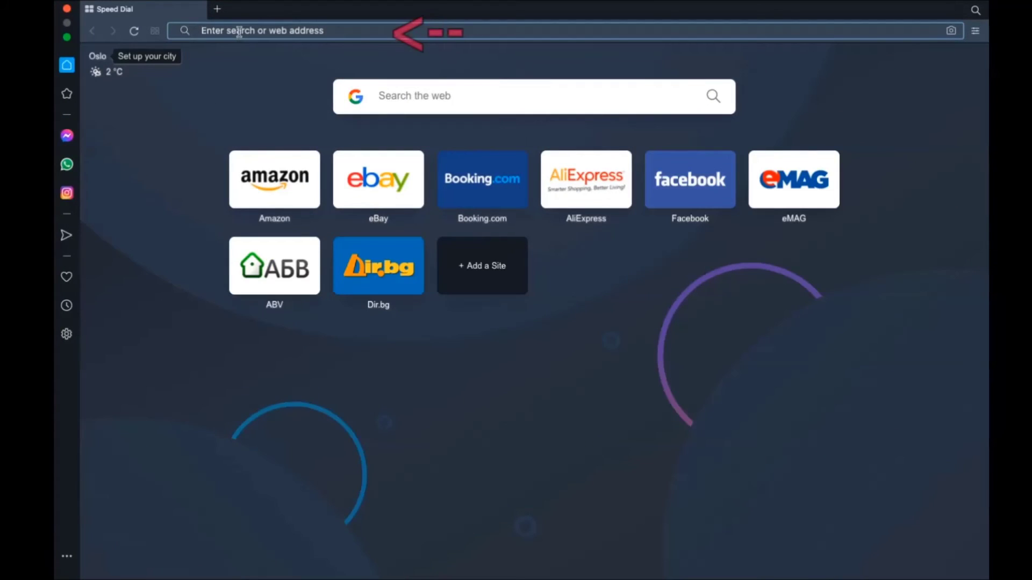
{"action": "type", "text": "opera:"}
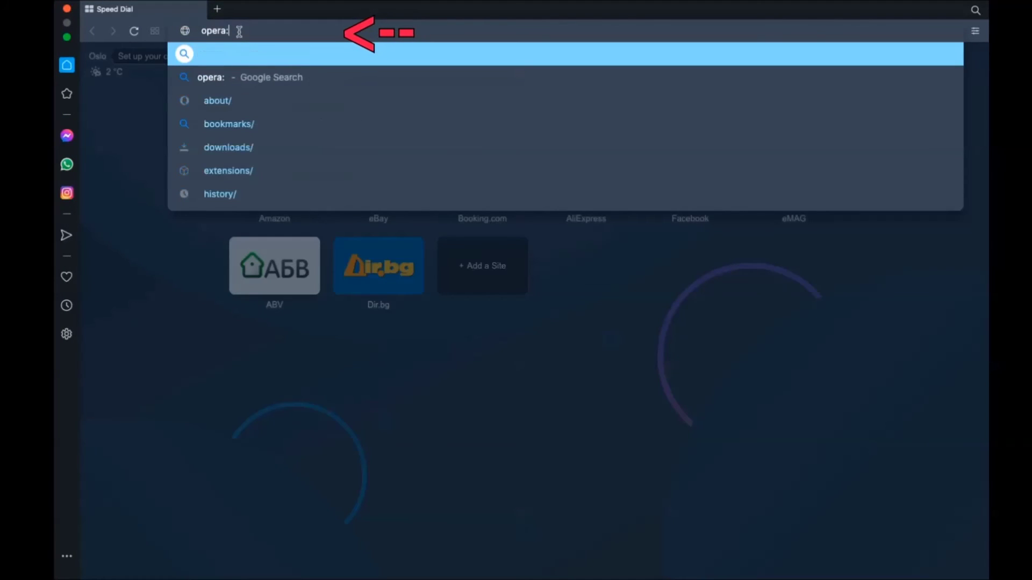
{"action": "type", "text": "//setting"}
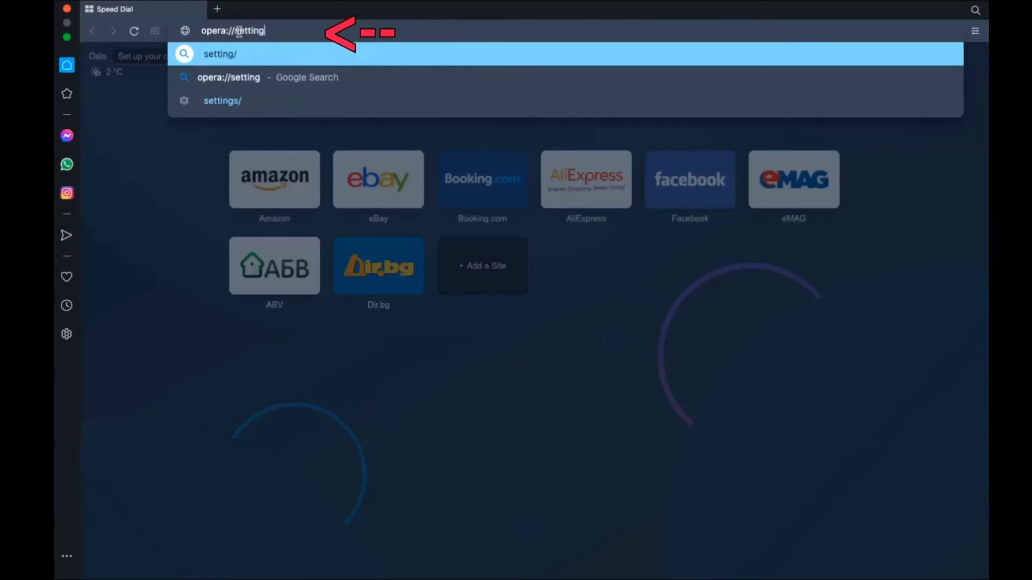
{"action": "type", "text": "s/clearB"}
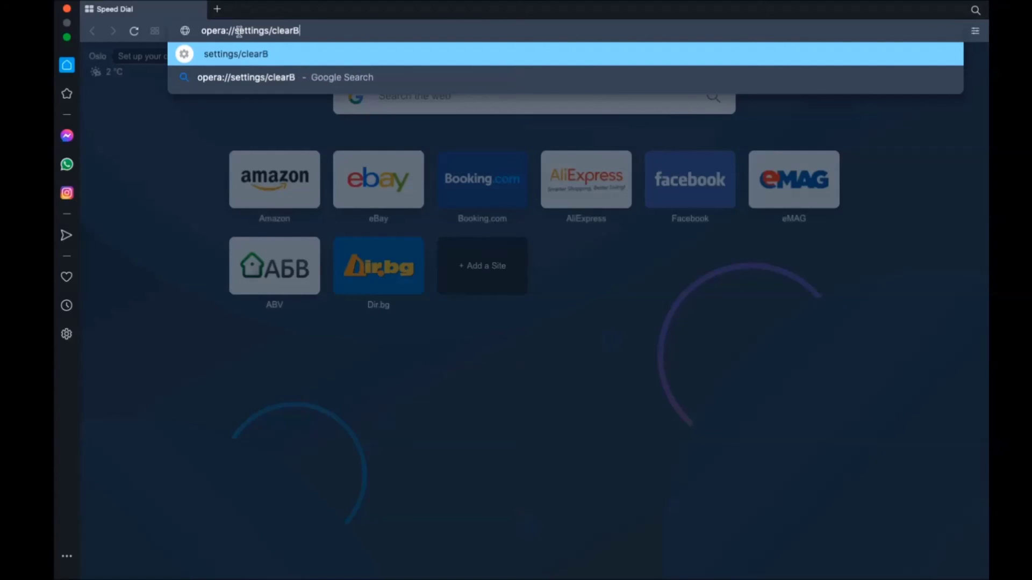
{"action": "type", "text": "rowserData"}
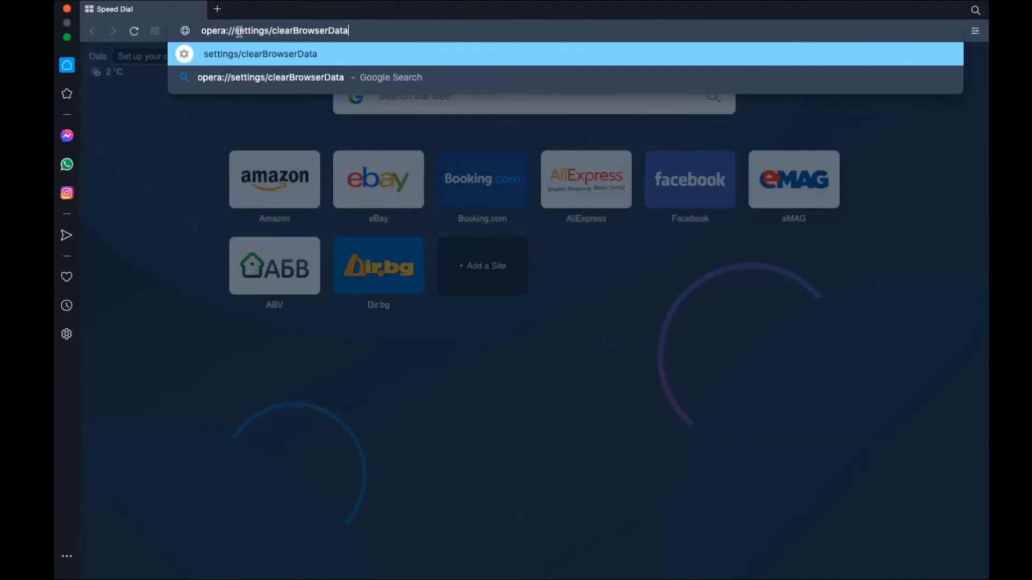
{"action": "key", "text": "Return"}
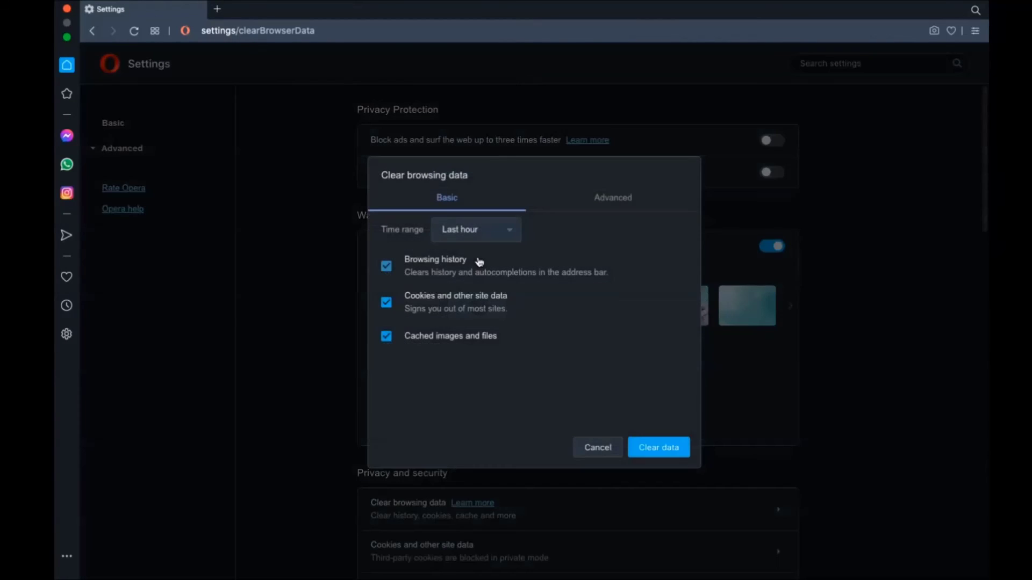
- Clear Opera's browsing data for All time from the Advanced tab, then close the window
{"action": "left_click", "coordinate": [490, 236]}
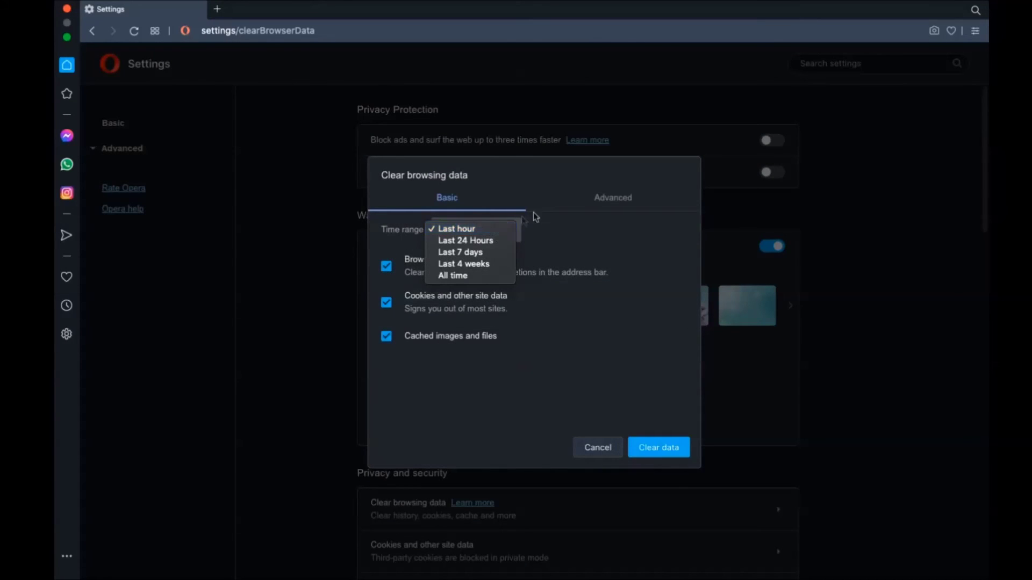
{"action": "left_click", "coordinate": [584, 203]}
{"action": "left_click", "coordinate": [608, 200]}
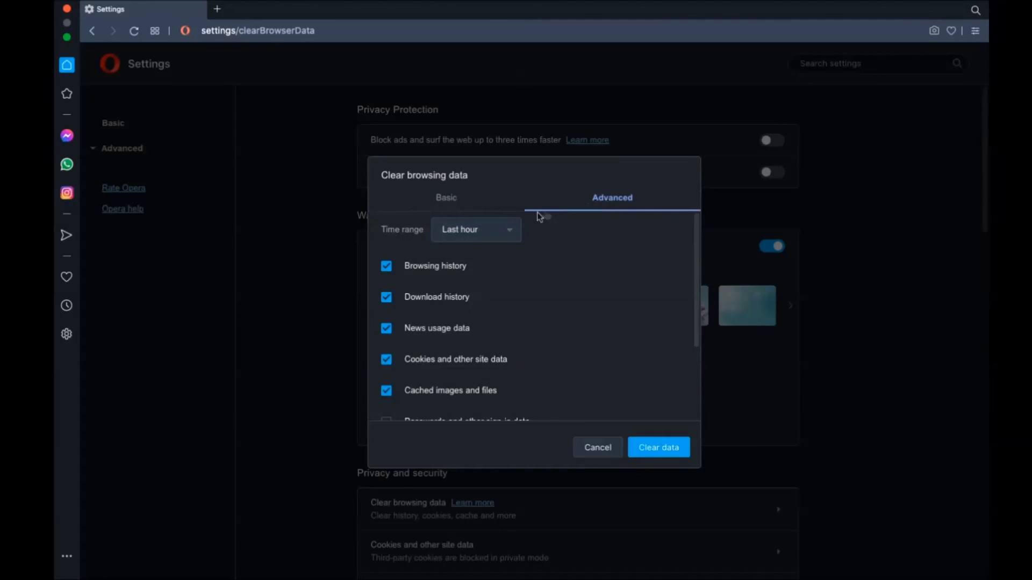
{"action": "left_click", "coordinate": [501, 232]}
{"action": "left_click", "coordinate": [475, 275]}
{"action": "scroll", "coordinate": [472, 275], "scroll_direction": "down", "scroll_amount": 1}
{"action": "scroll", "coordinate": [473, 275], "scroll_direction": "down", "scroll_amount": 2}
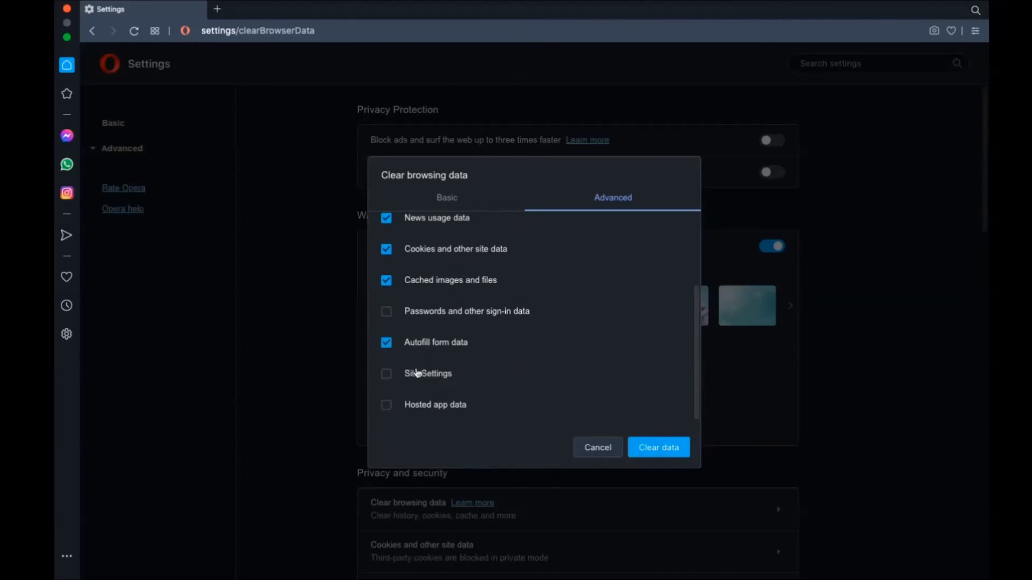
{"action": "left_click", "coordinate": [655, 450]}
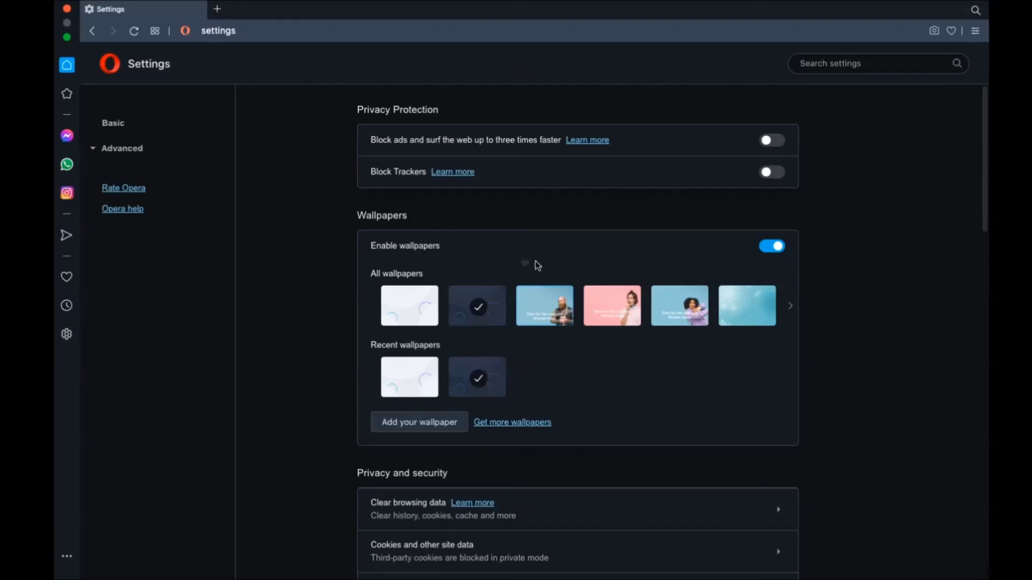
{"action": "left_click", "coordinate": [66, 8]}
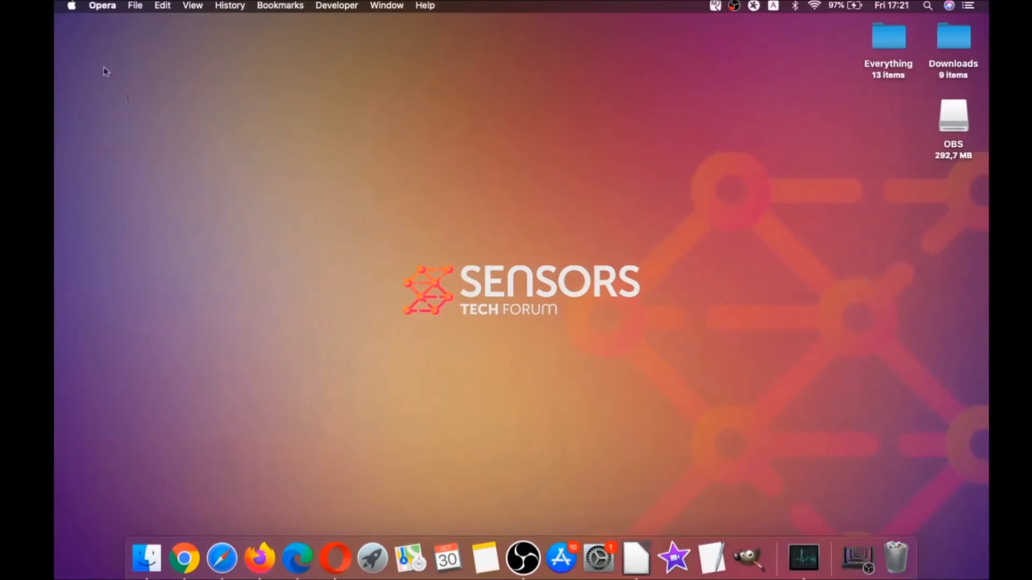